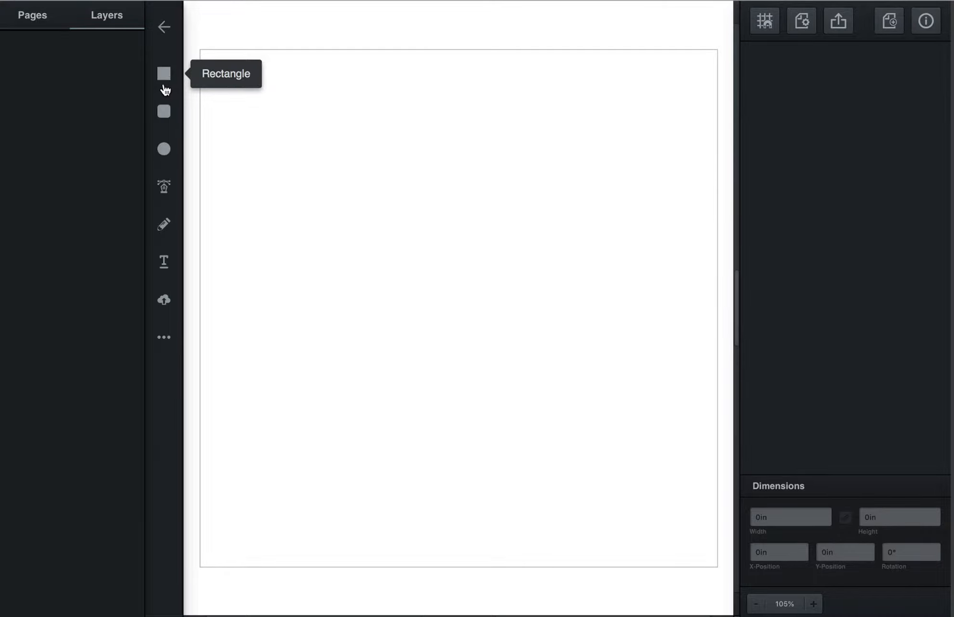
- Draw a circle about 0.75 in across near the page's upper part and a flat ellipse about 1.46 × 0.27 in beside it
{"action": "left_click", "coordinate": [165, 151]}
{"action": "mouse_move", "coordinate": [331, 108]}
{"action": "left_mouse_down"}
{"action": "mouse_move", "coordinate": [425, 194]}
{"action": "mouse_move", "coordinate": [488, 280]}
{"action": "mouse_move", "coordinate": [560, 211]}
{"action": "mouse_move", "coordinate": [545, 189]}
{"action": "mouse_move", "coordinate": [426, 213]}
{"action": "mouse_move", "coordinate": [353, 183]}
{"action": "mouse_move", "coordinate": [324, 157]}
{"action": "mouse_move", "coordinate": [430, 222]}
{"action": "mouse_move", "coordinate": [346, 184]}
{"action": "mouse_move", "coordinate": [303, 112]}
{"action": "mouse_move", "coordinate": [389, 153]}
{"action": "mouse_move", "coordinate": [490, 153]}
{"action": "mouse_move", "coordinate": [460, 156]}
{"action": "left_mouse_up"}
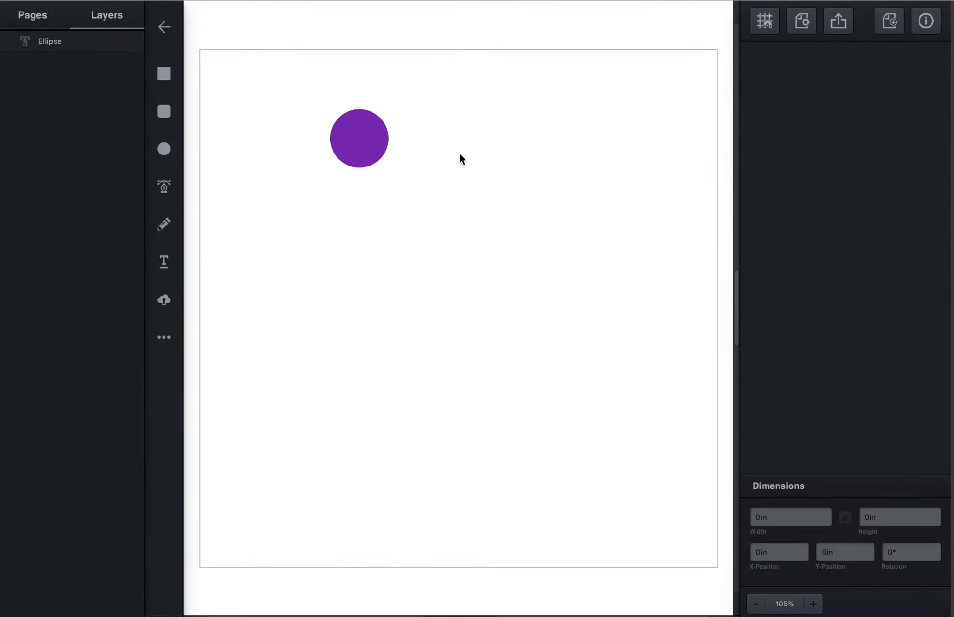
{"action": "left_click", "coordinate": [159, 152]}
{"action": "left_click_drag", "start_coordinate": [414, 130], "coordinate": [527, 150]}
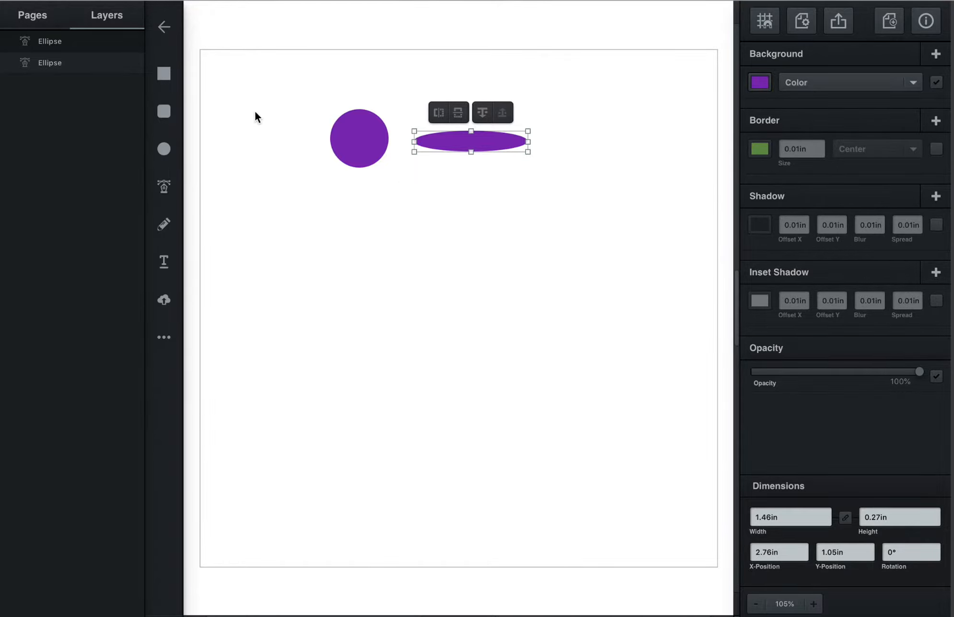
- Draw a tall rectangle about 0.46 in wide and 2.99 in high on the left of the circle
{"action": "left_click", "coordinate": [164, 73]}
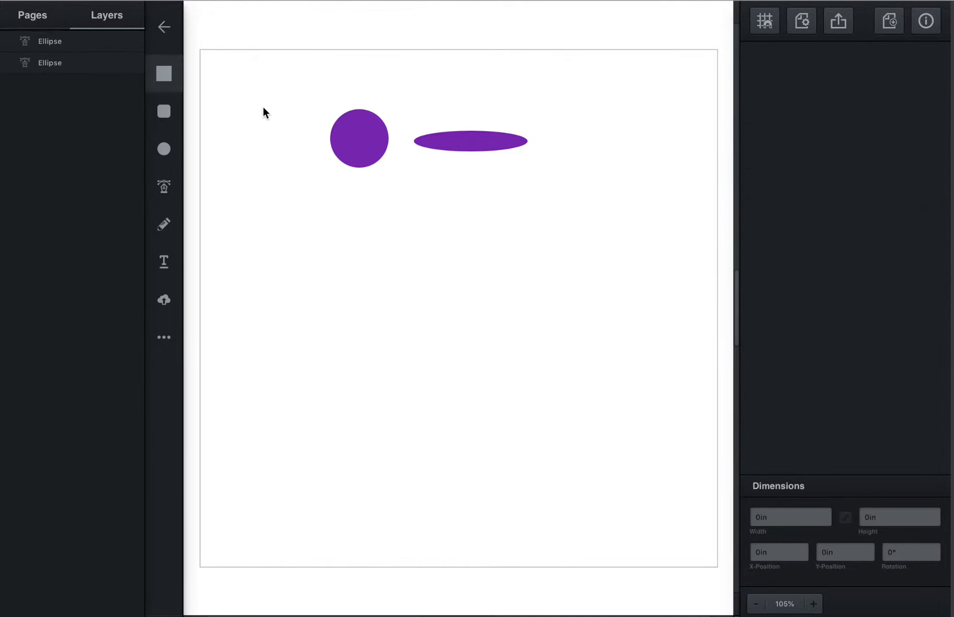
{"action": "mouse_move", "coordinate": [263, 107]}
{"action": "left_mouse_down"}
{"action": "mouse_move", "coordinate": [311, 149]}
{"action": "mouse_move", "coordinate": [326, 190]}
{"action": "mouse_move", "coordinate": [384, 264]}
{"action": "mouse_move", "coordinate": [311, 342]}
{"action": "mouse_move", "coordinate": [300, 339]}
{"action": "left_mouse_up"}
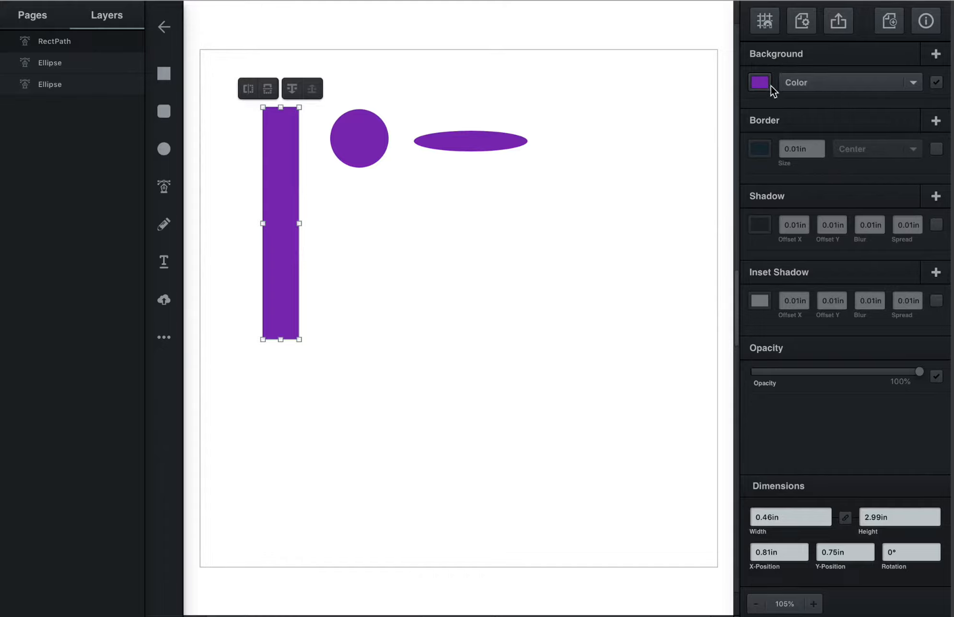
- Fill the tall rectangle with semi-transparent green, rgba(122,190,104,0.64), and move it so it partly overlaps the circle
{"action": "left_click", "coordinate": [759, 87]}
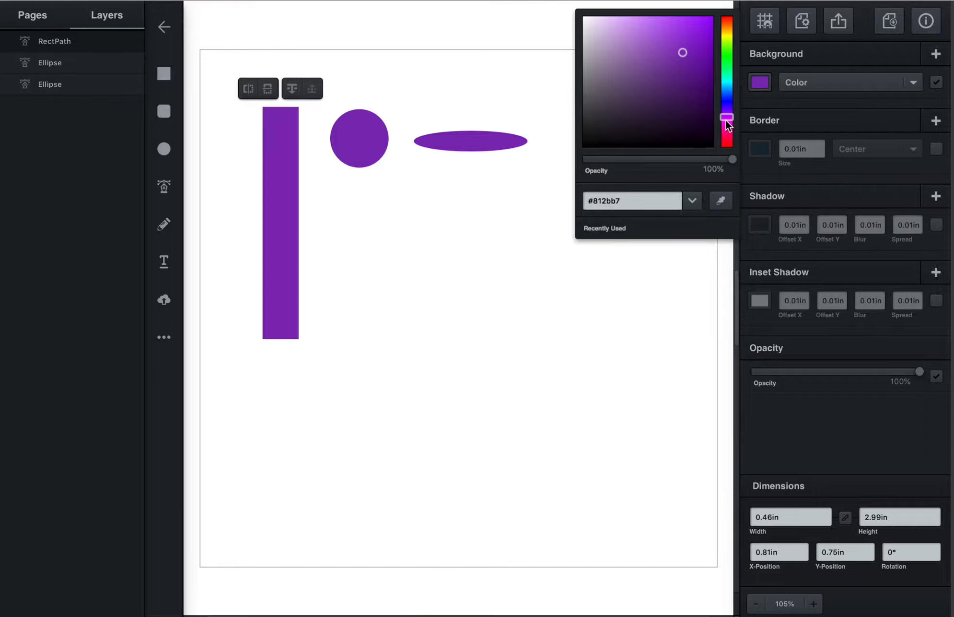
{"action": "left_click_drag", "start_coordinate": [726, 121], "coordinate": [642, 48]}
{"action": "left_click_drag", "start_coordinate": [732, 161], "coordinate": [679, 160]}
{"action": "left_click_drag", "start_coordinate": [265, 190], "coordinate": [314, 179]}
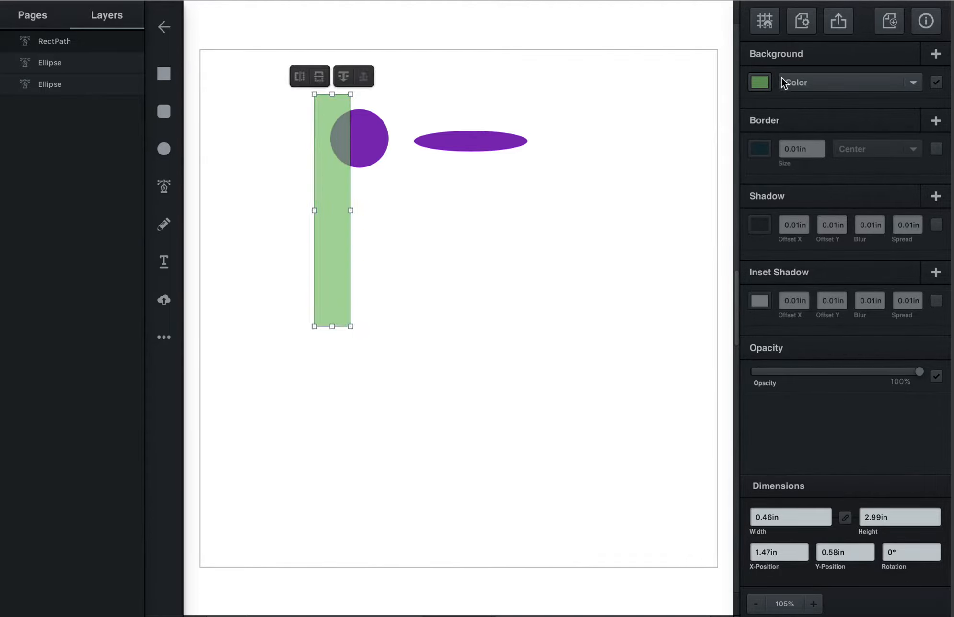
{"action": "left_click", "coordinate": [760, 82]}
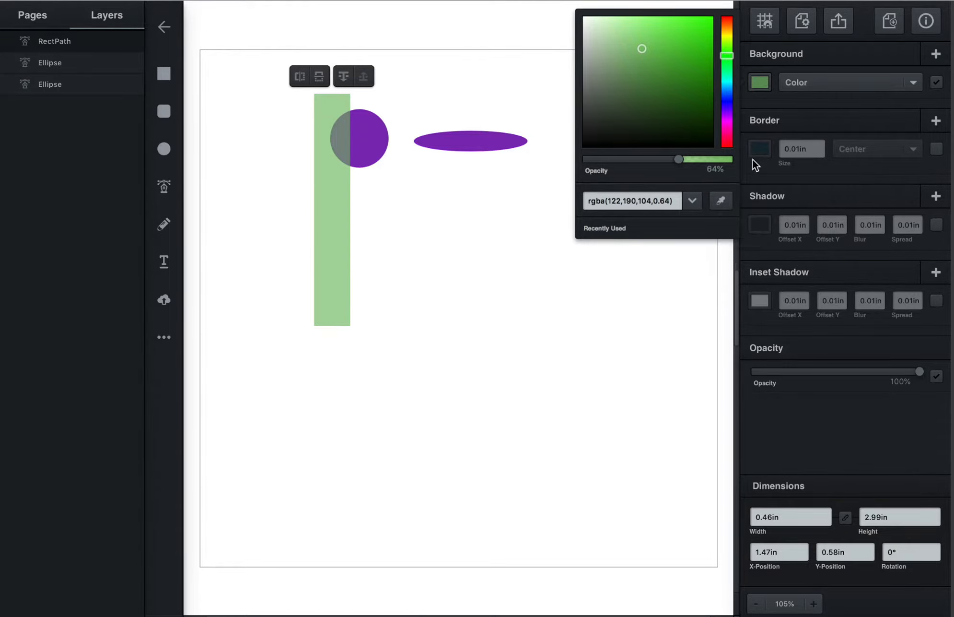
- Enable the rectangle's border in dark olive #354207 and set the border position to Outside
{"action": "left_click", "coordinate": [771, 123]}
{"action": "left_click", "coordinate": [760, 149]}
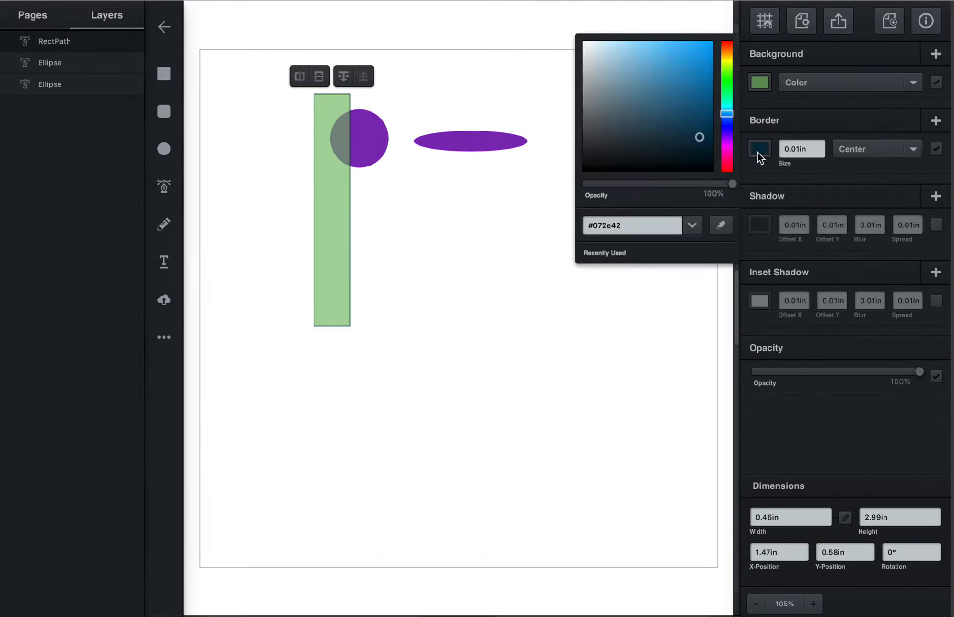
{"action": "left_click", "coordinate": [726, 100]}
{"action": "left_click_drag", "start_coordinate": [726, 100], "coordinate": [726, 67]}
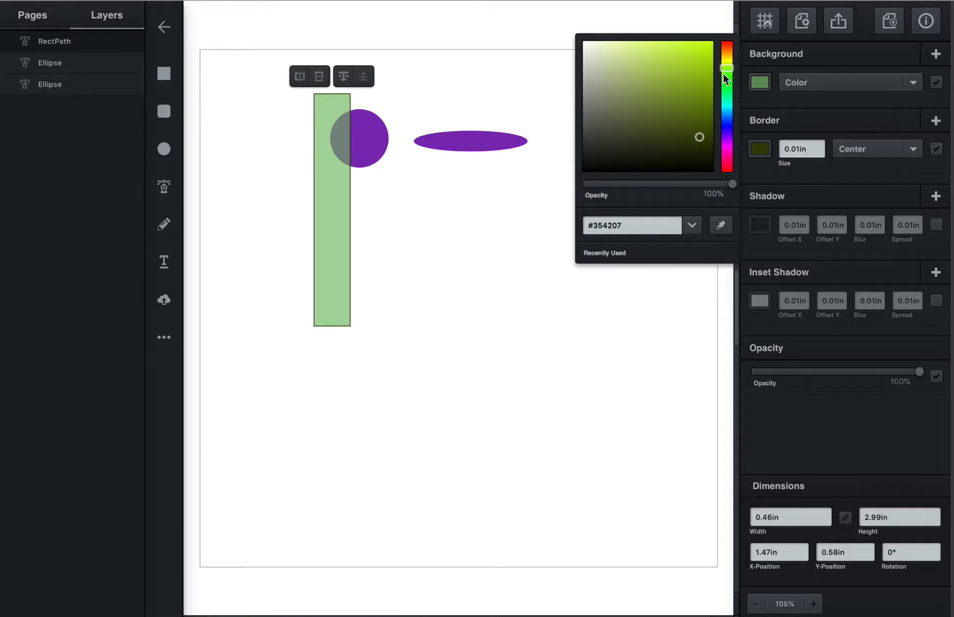
{"action": "left_click", "coordinate": [888, 150]}
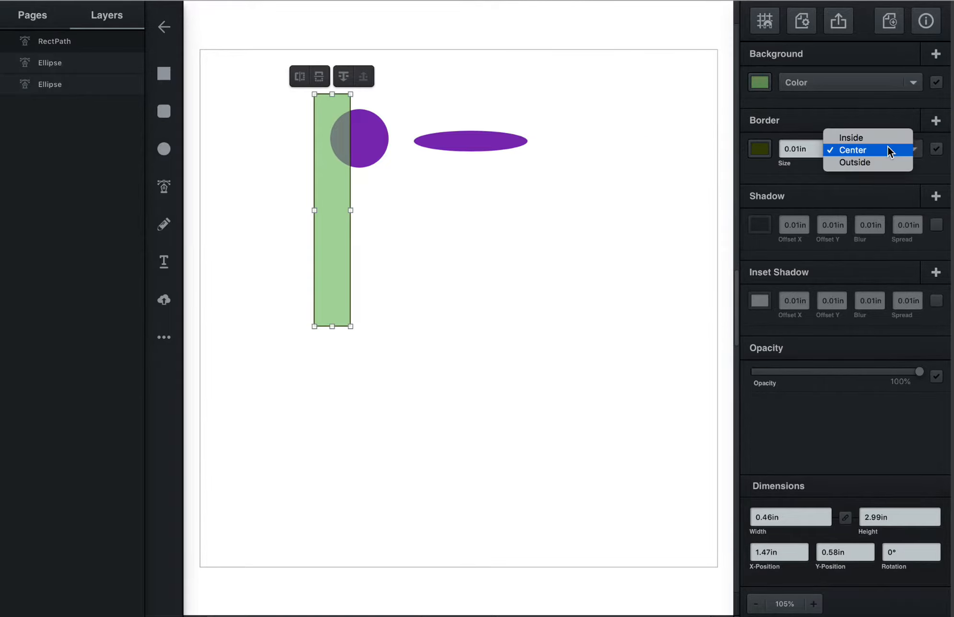
{"action": "left_click", "coordinate": [871, 163]}
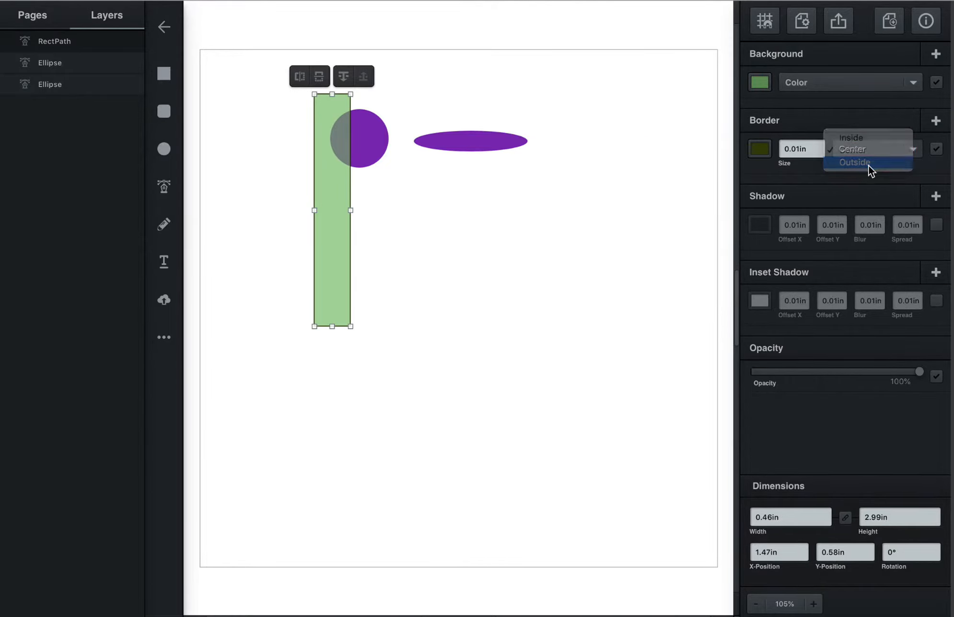
- Set the rectangle's border size to 0.5 in and lighten its color to olive #74892d
{"action": "left_click", "coordinate": [821, 147]}
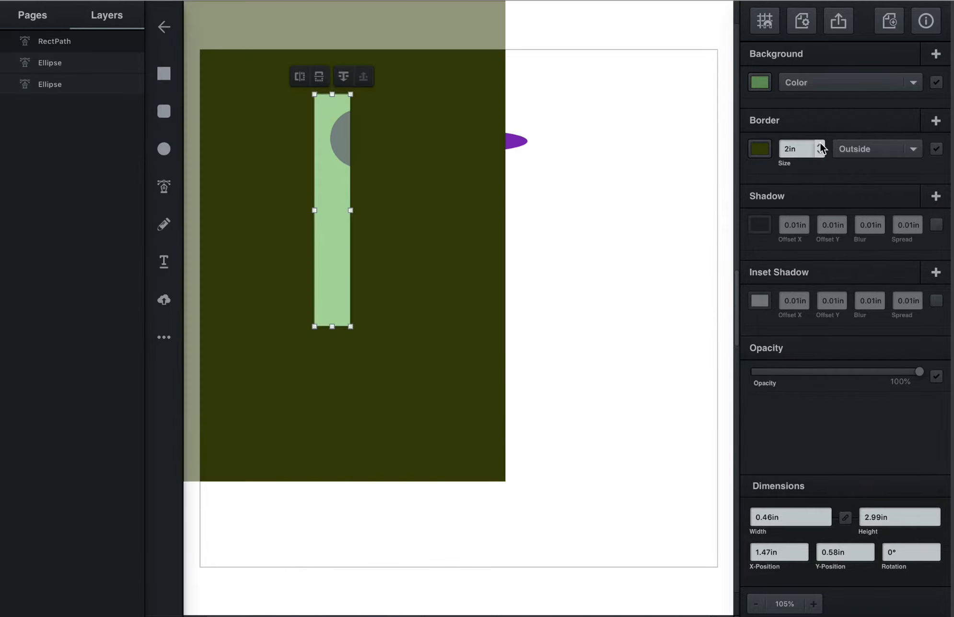
{"action": "left_click", "coordinate": [821, 153]}
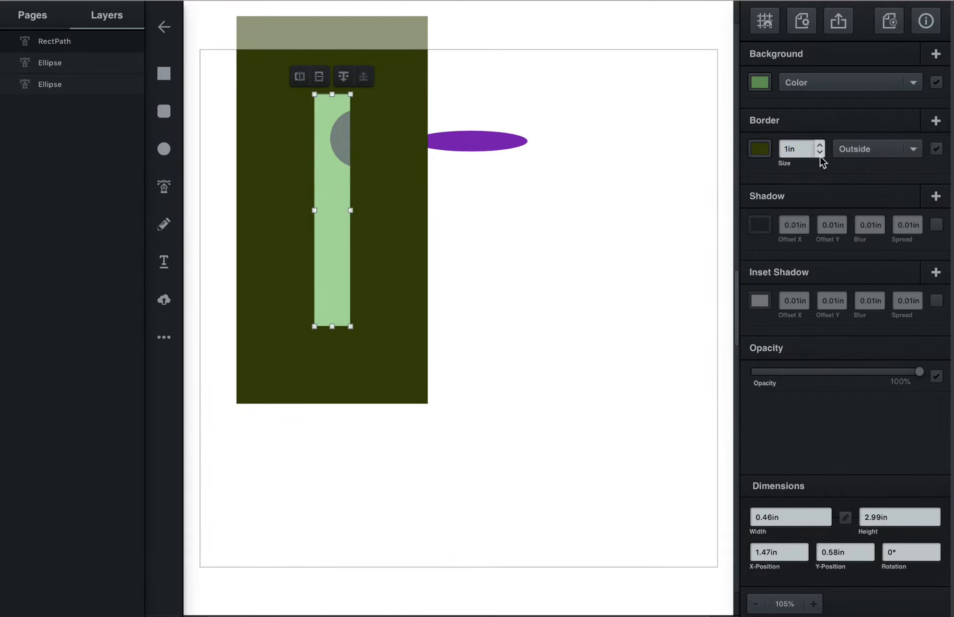
{"action": "left_click", "coordinate": [793, 150]}
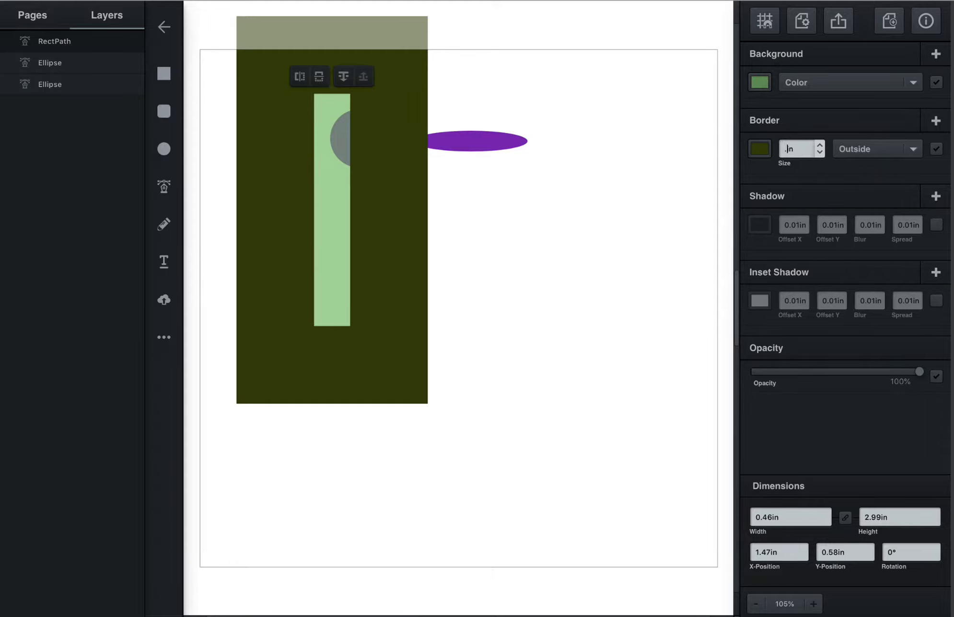
{"action": "type", "text": ".5"}
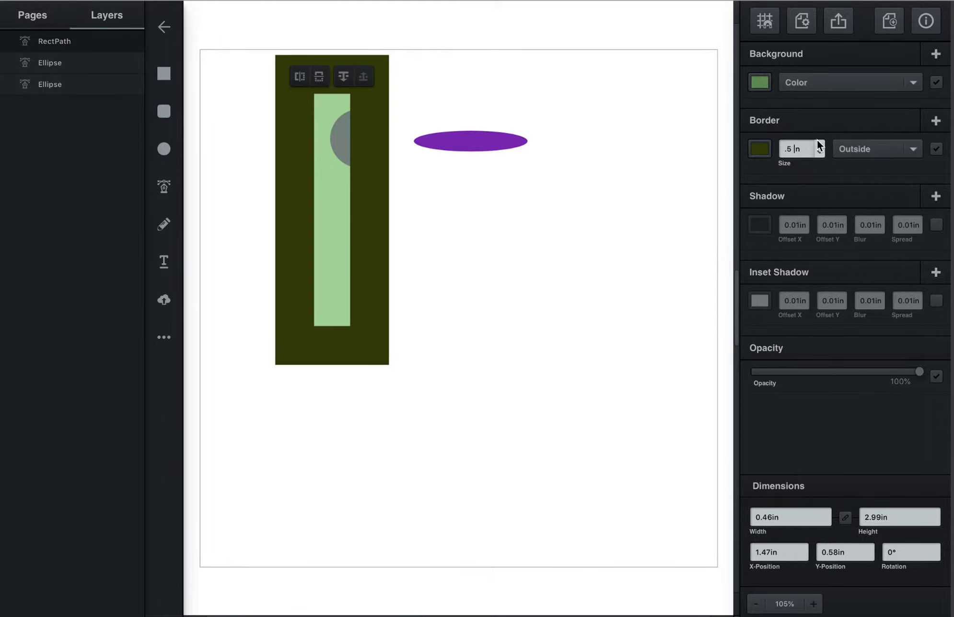
{"action": "left_click", "coordinate": [760, 150]}
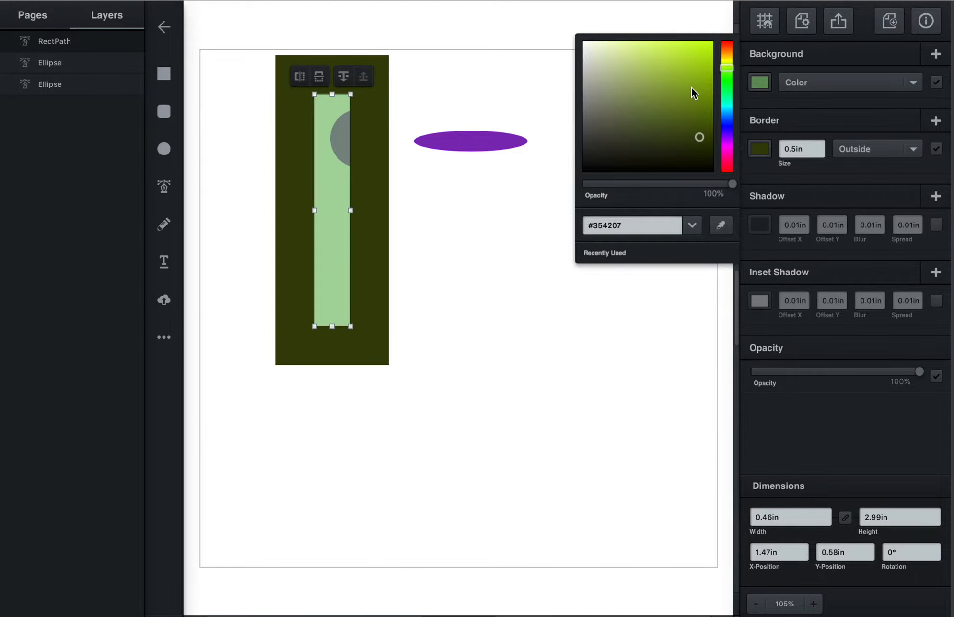
{"action": "mouse_move", "coordinate": [692, 87]}
{"action": "left_mouse_down"}
{"action": "mouse_move", "coordinate": [643, 51]}
{"action": "mouse_move", "coordinate": [642, 75]}
{"action": "mouse_move", "coordinate": [670, 99]}
{"action": "left_mouse_up"}
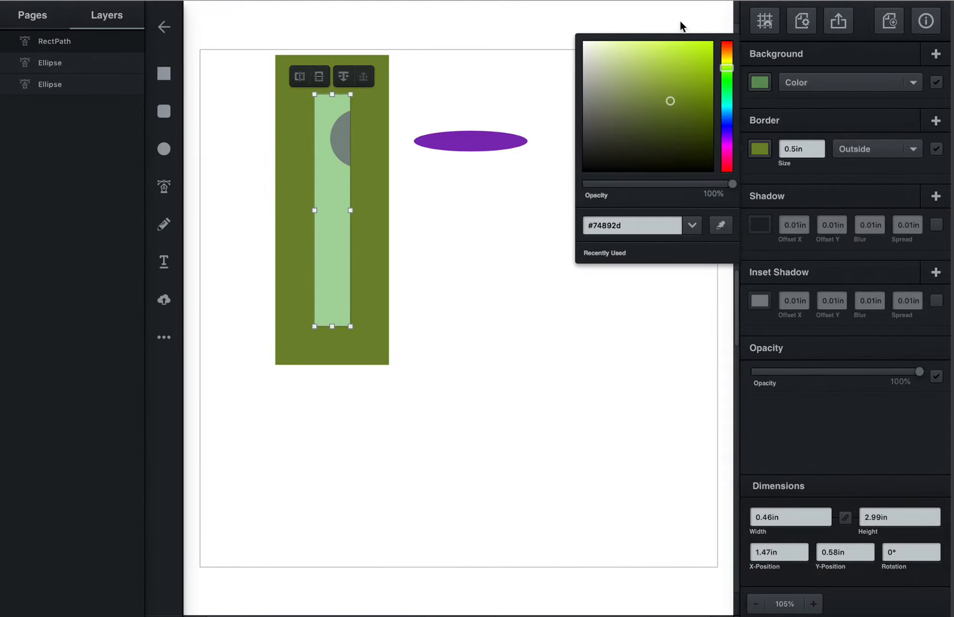
{"action": "left_click", "coordinate": [811, 191]}
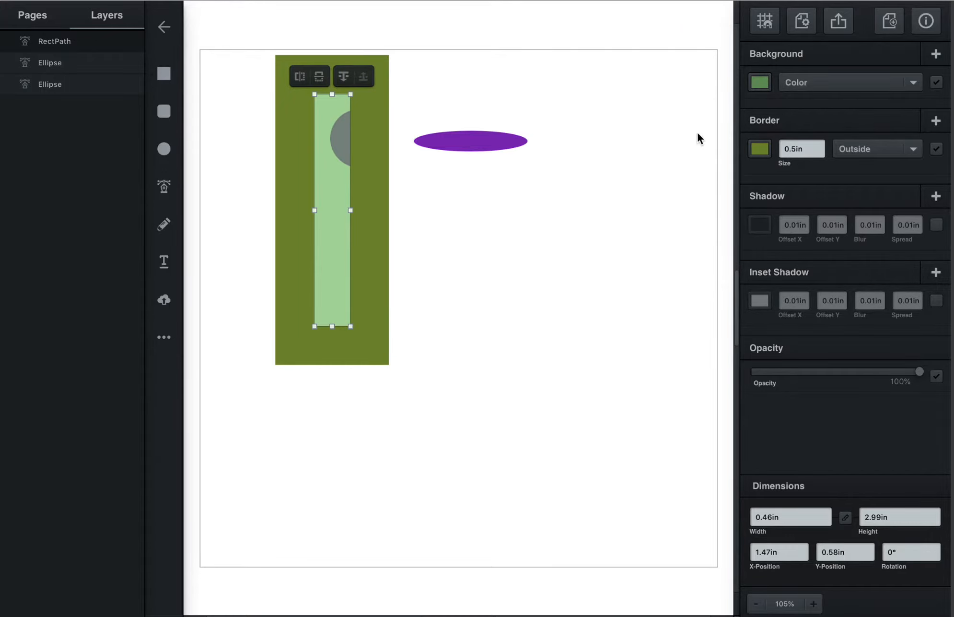
- Give the rectangle a black shadow at 79% opacity, offset 1.01 in on X and Y, and reduce the border size to 0 in
{"action": "left_click", "coordinate": [761, 227]}
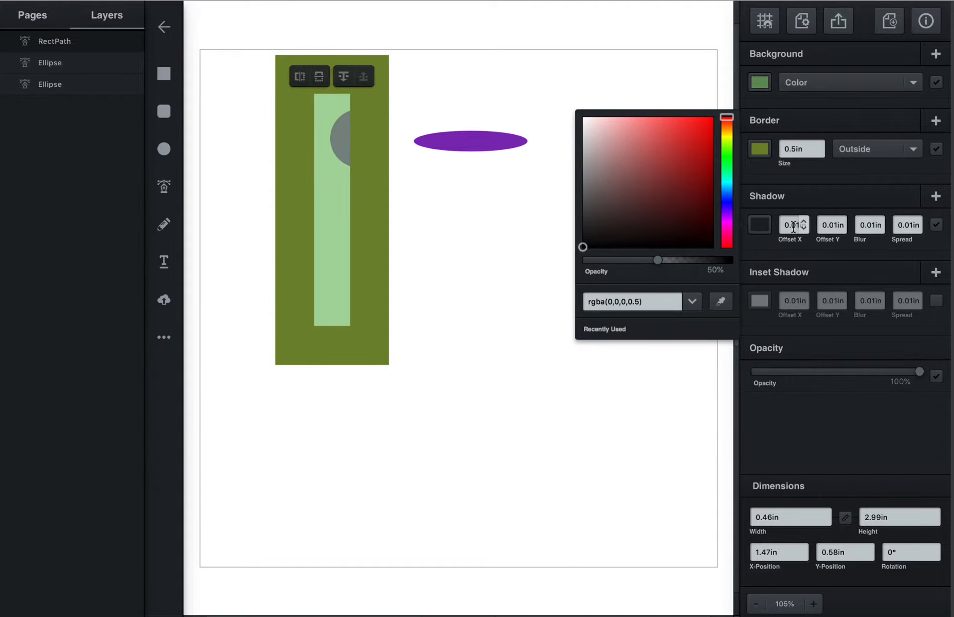
{"action": "left_click", "coordinate": [821, 153]}
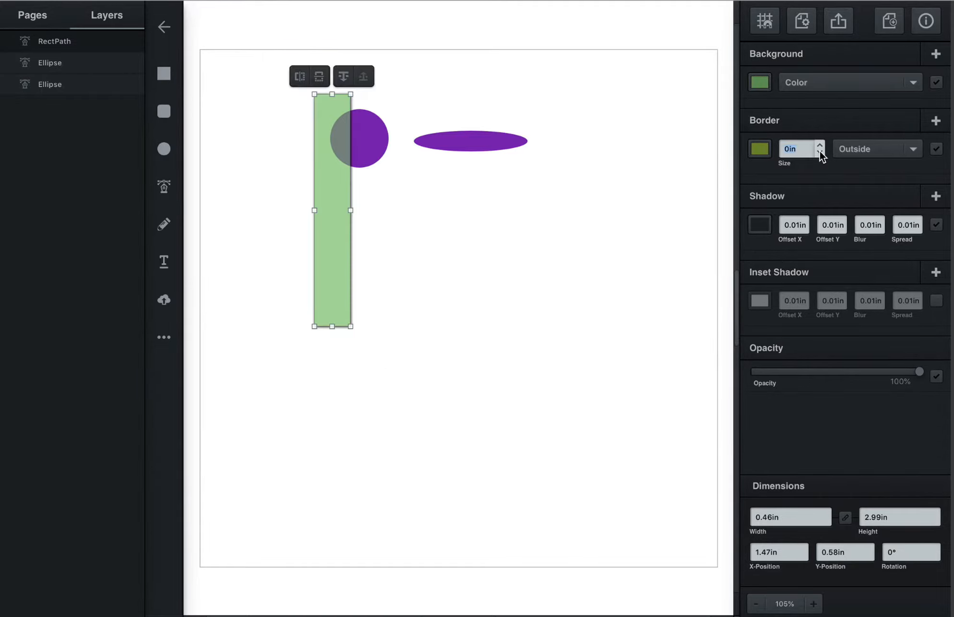
{"action": "left_click", "coordinate": [760, 228]}
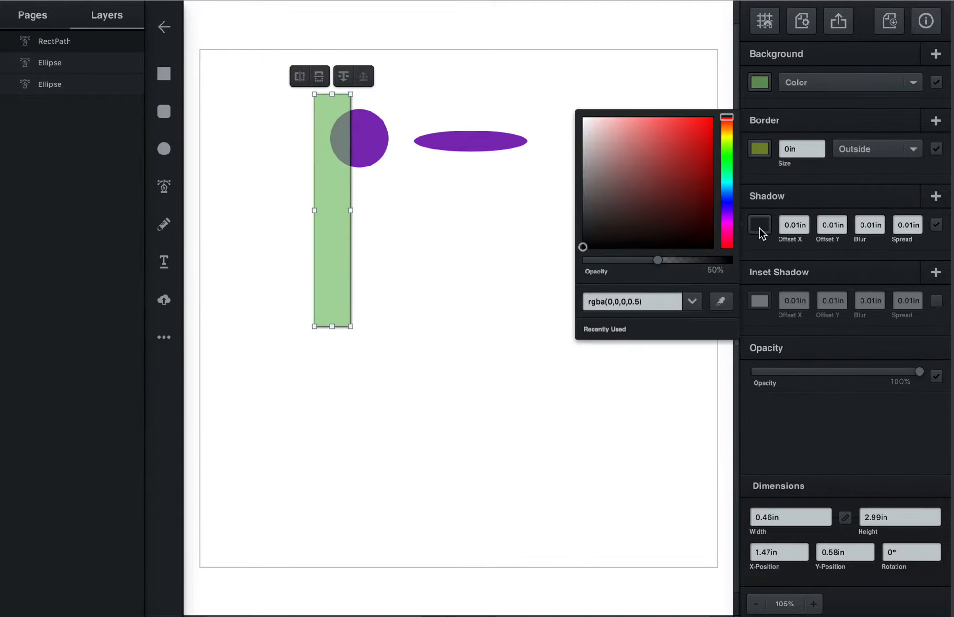
{"action": "left_click_drag", "start_coordinate": [659, 260], "coordinate": [701, 258]}
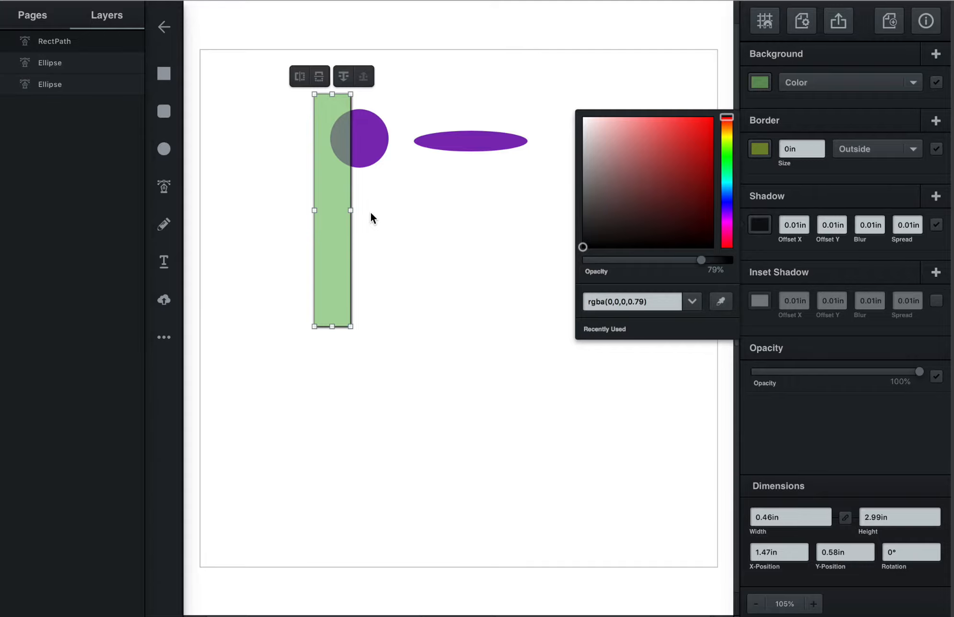
{"action": "left_click", "coordinate": [804, 221]}
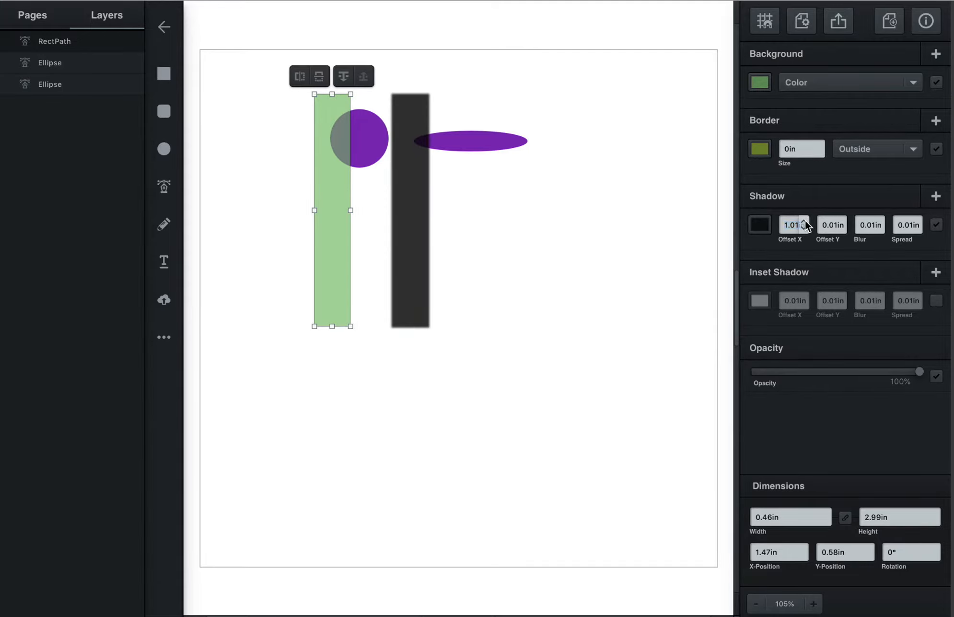
{"action": "left_click", "coordinate": [843, 222]}
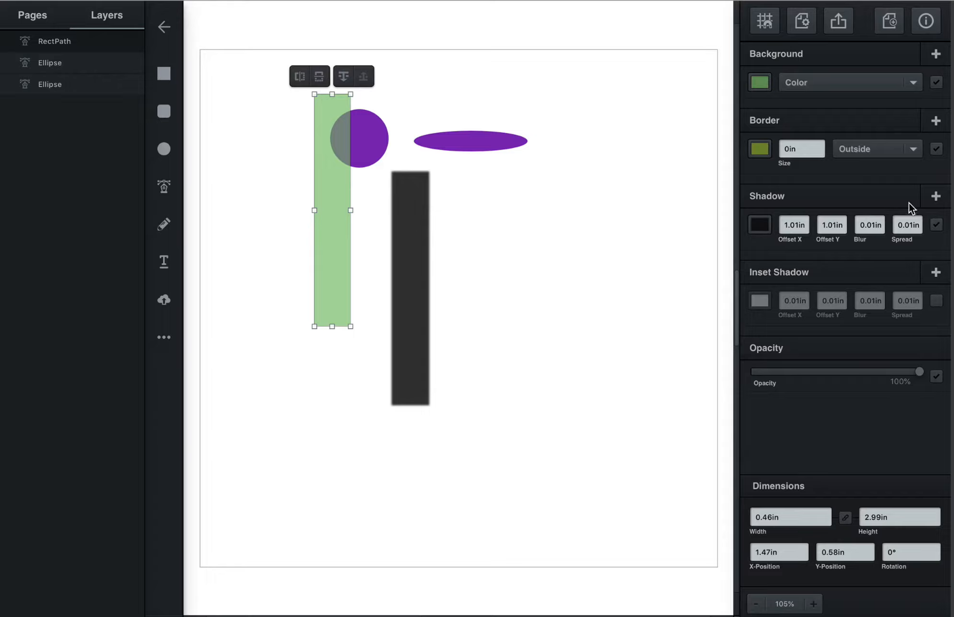
- Toggle the rectangle's shadow, border and background off and back on, and finish by disabling the shadow
{"action": "left_click", "coordinate": [938, 224]}
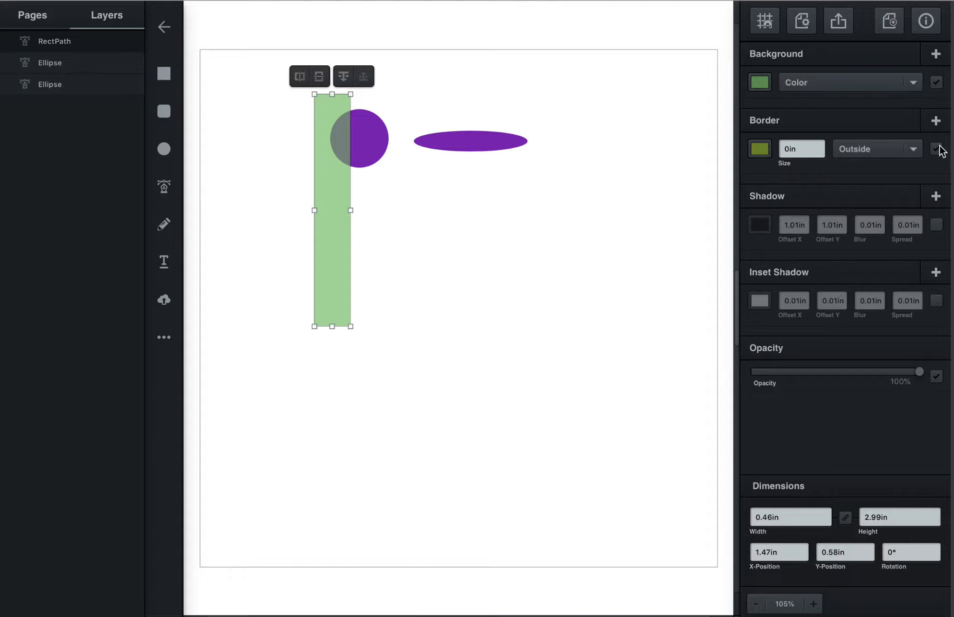
{"action": "left_click", "coordinate": [936, 224]}
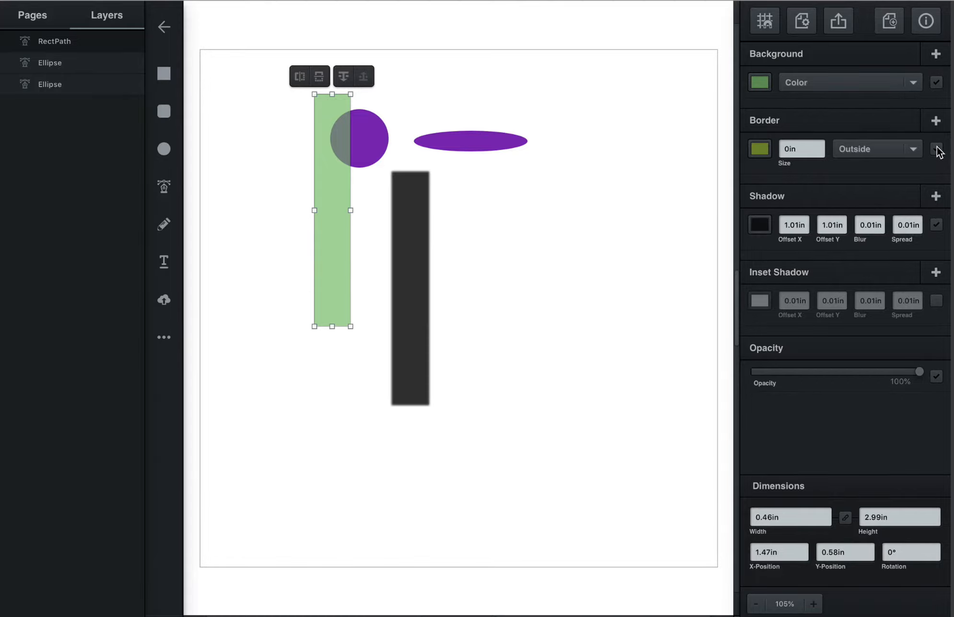
{"action": "left_click", "coordinate": [937, 148]}
{"action": "left_click", "coordinate": [937, 148]}
{"action": "left_click", "coordinate": [941, 83]}
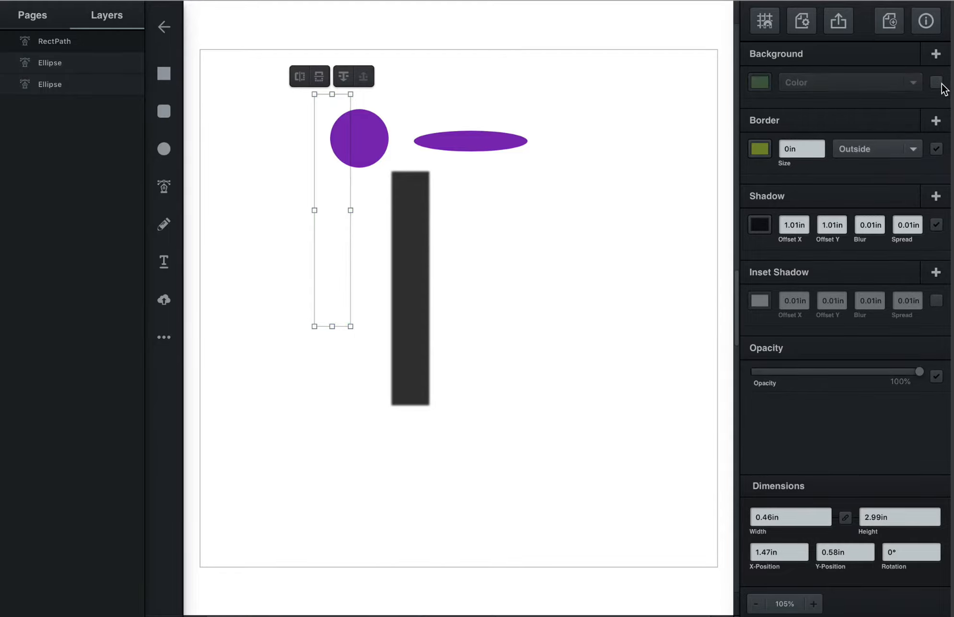
{"action": "left_click", "coordinate": [938, 84]}
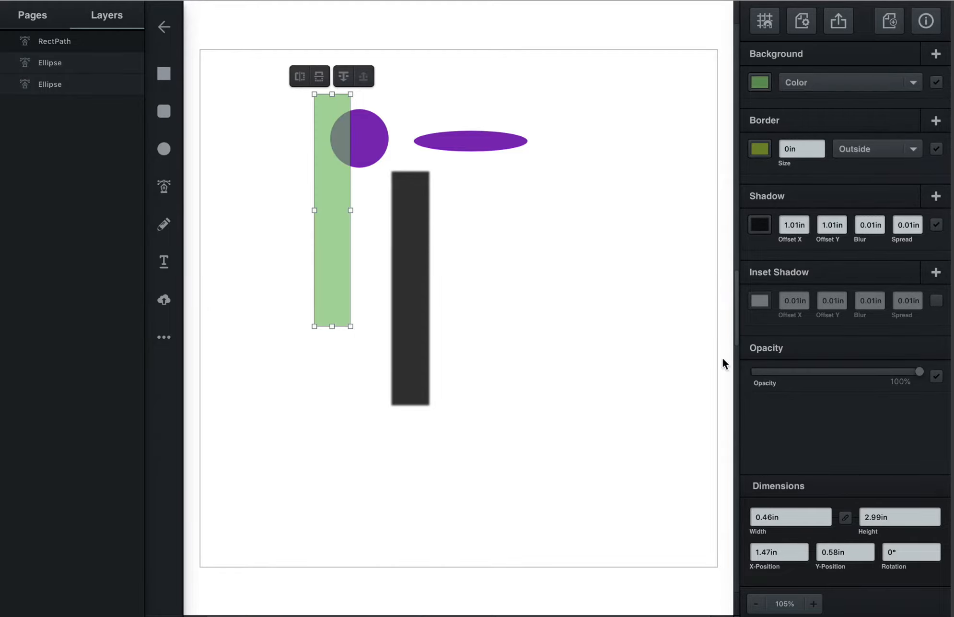
{"action": "left_click", "coordinate": [937, 224]}
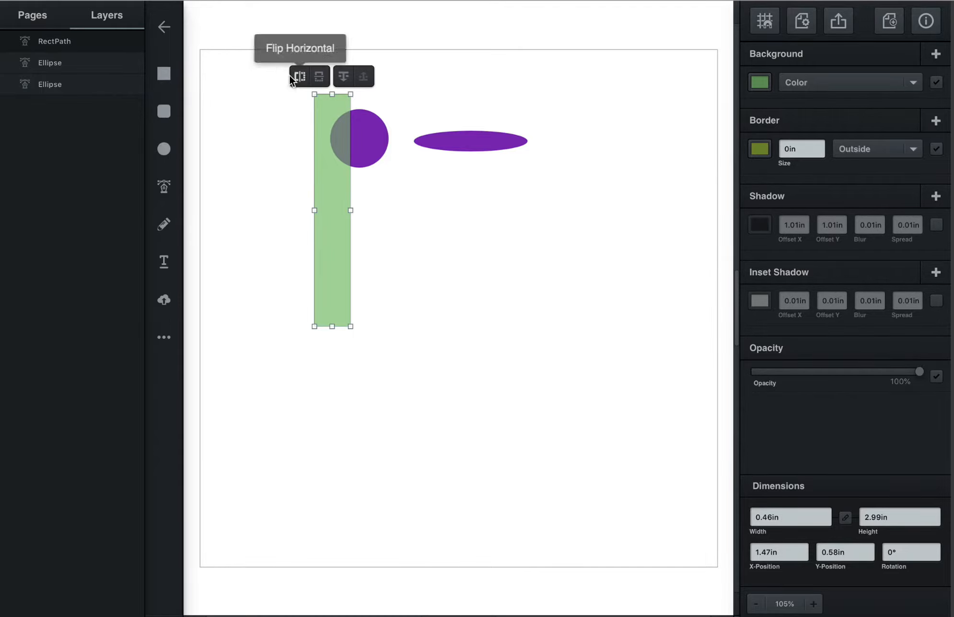
- Try sending the rectangle backward in the layer order and bringing it to the front again
{"action": "left_click", "coordinate": [343, 80]}
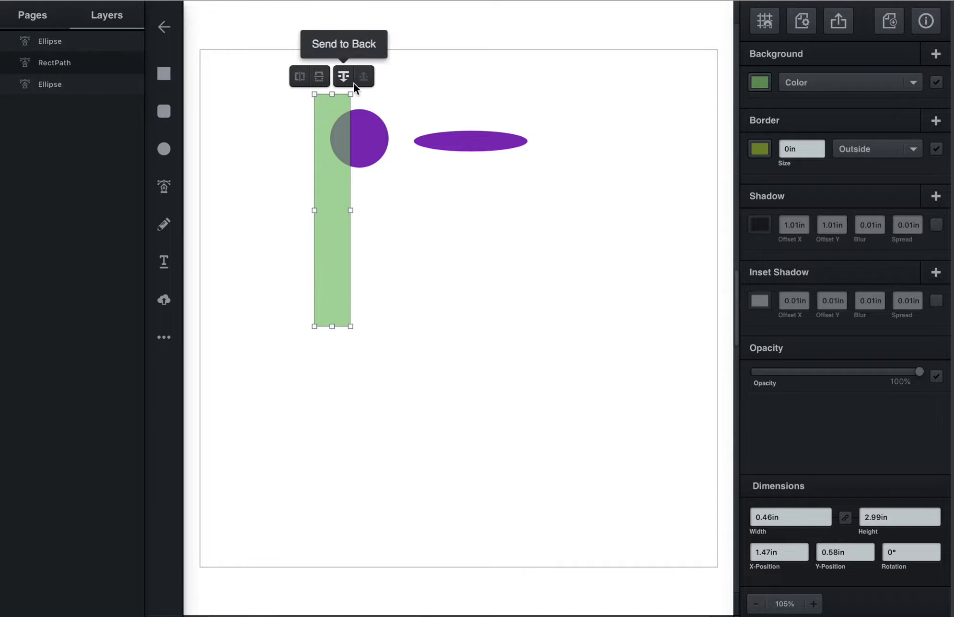
{"action": "left_click", "coordinate": [363, 82]}
{"action": "left_click", "coordinate": [342, 80]}
{"action": "left_click", "coordinate": [340, 80]}
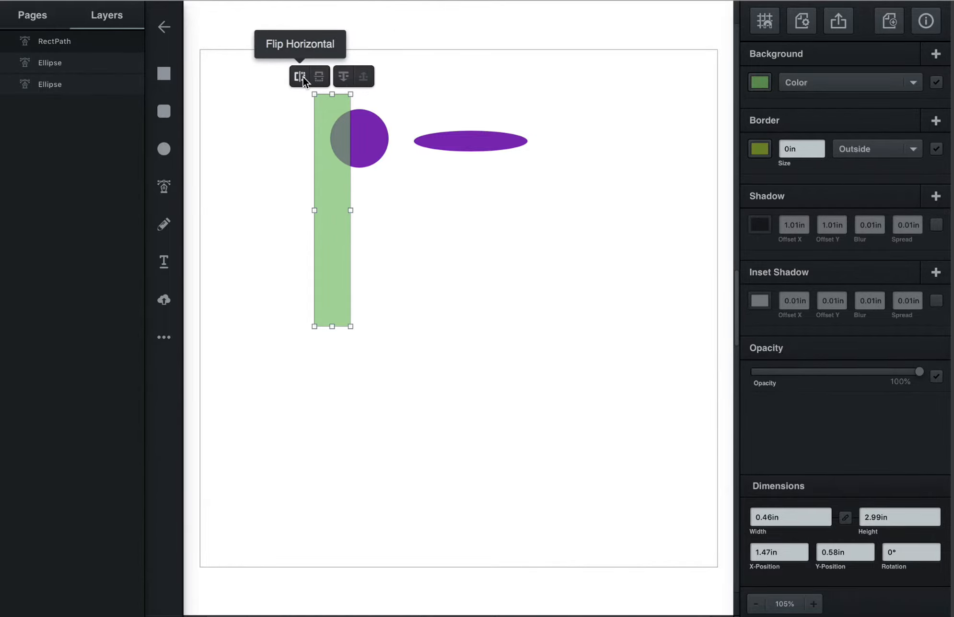
- Flip the green rectangle horizontally and vertically
{"action": "left_click", "coordinate": [302, 79]}
{"action": "left_click", "coordinate": [318, 78]}
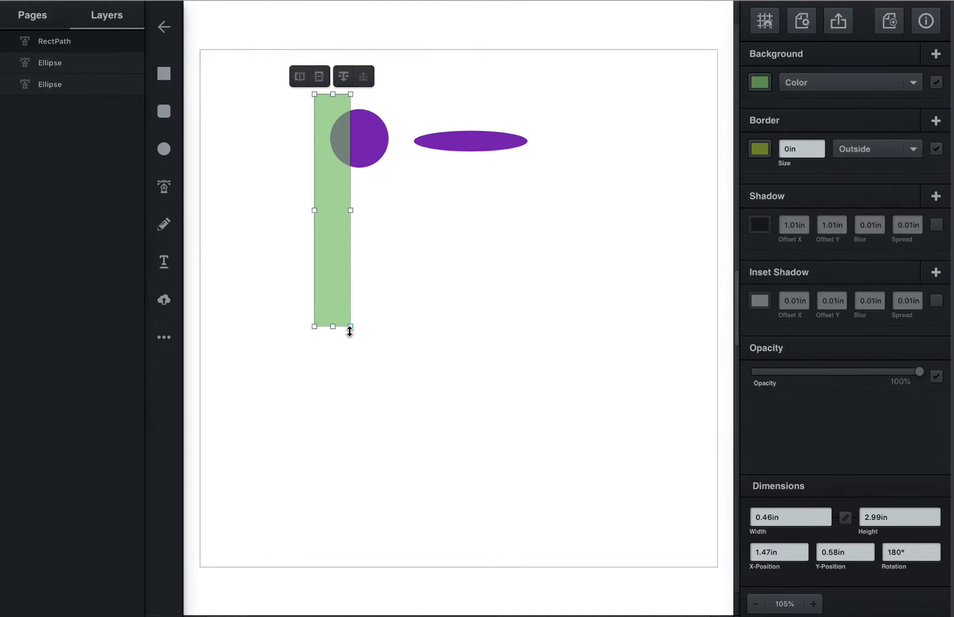
- Rotate the green rectangle to about 107.55° and move it so it crosses the circle and the flat ellipse
{"action": "left_click_drag", "start_coordinate": [356, 338], "coordinate": [486, 242]}
{"action": "left_click_drag", "start_coordinate": [393, 230], "coordinate": [439, 172]}
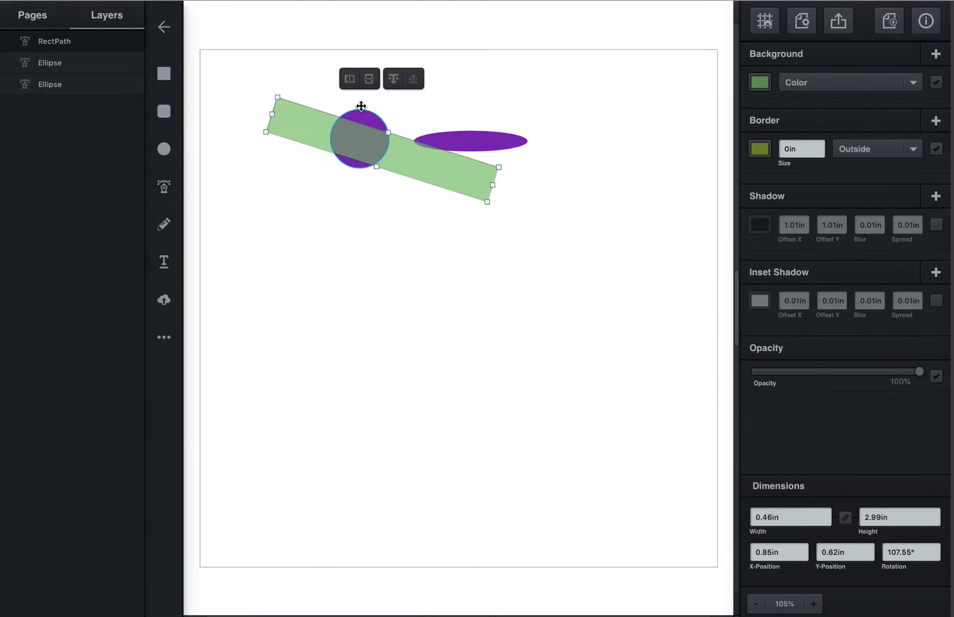
- Send the rotated rectangle back one layer, behind the flat ellipse, and select the purple circle
{"action": "left_click", "coordinate": [394, 79]}
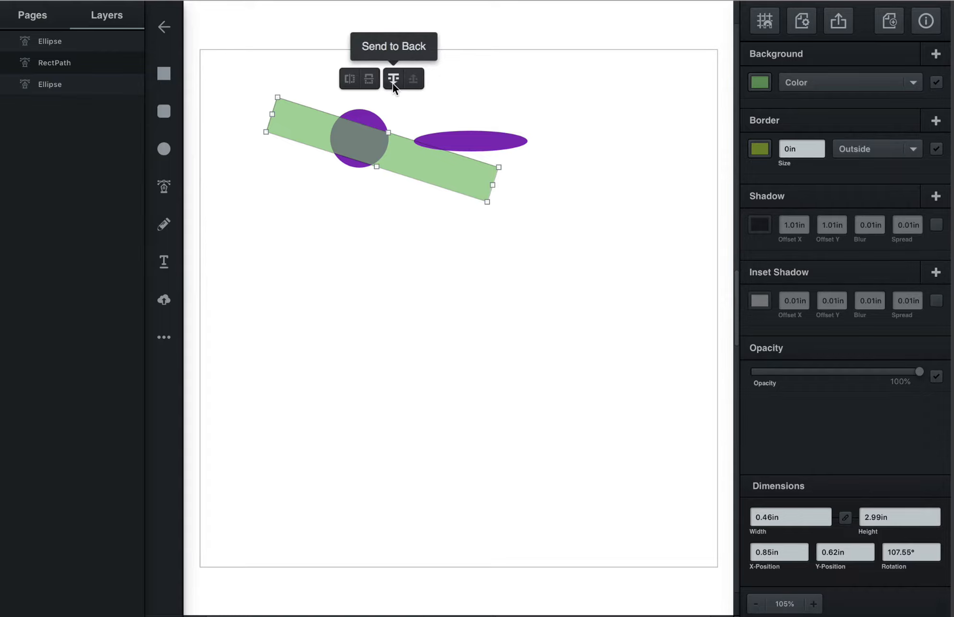
{"action": "left_click", "coordinate": [364, 117]}
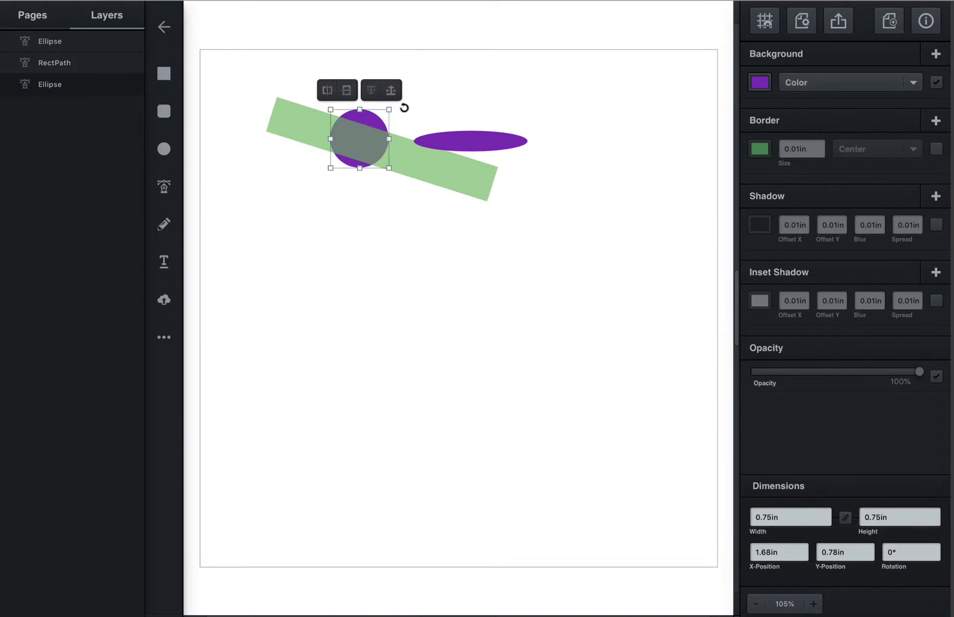
- Bring the purple circle forward above the green rectangle and move it to about X 1.97 in, Y 0.57 in
{"action": "left_click", "coordinate": [391, 90]}
{"action": "left_click", "coordinate": [433, 115]}
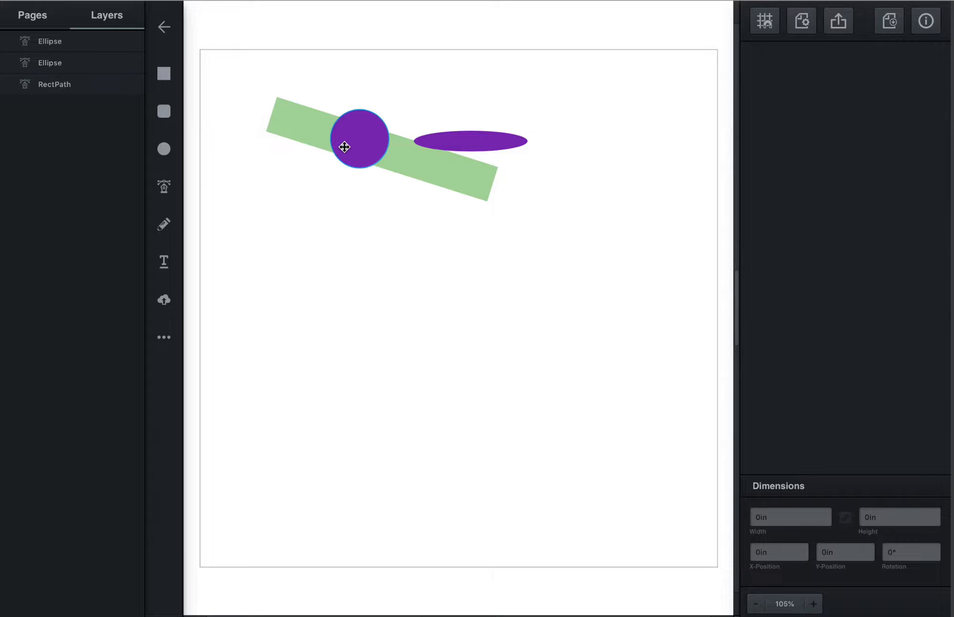
{"action": "left_click_drag", "start_coordinate": [368, 132], "coordinate": [392, 117]}
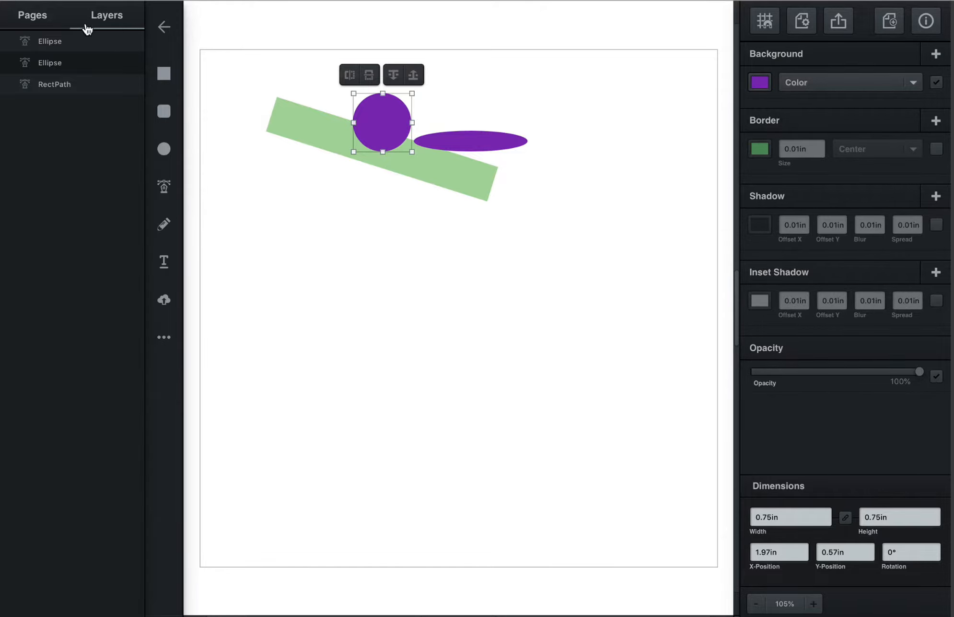
- Try the RectPath layer at the top and at the bottom of the layer order, shifting the rectangle clear of the circle in between
{"action": "left_click", "coordinate": [72, 43]}
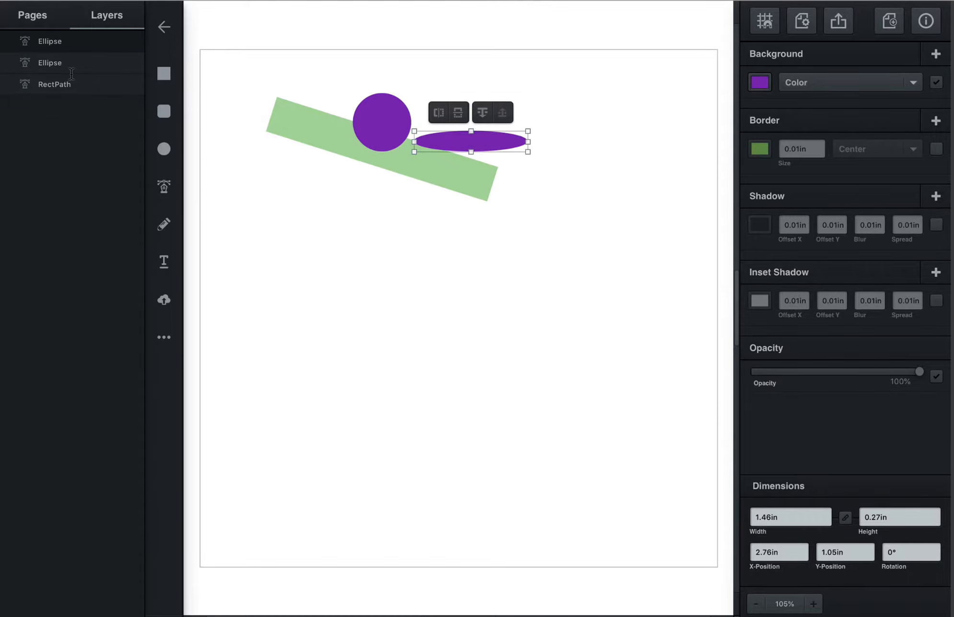
{"action": "left_click_drag", "start_coordinate": [72, 86], "coordinate": [64, 27]}
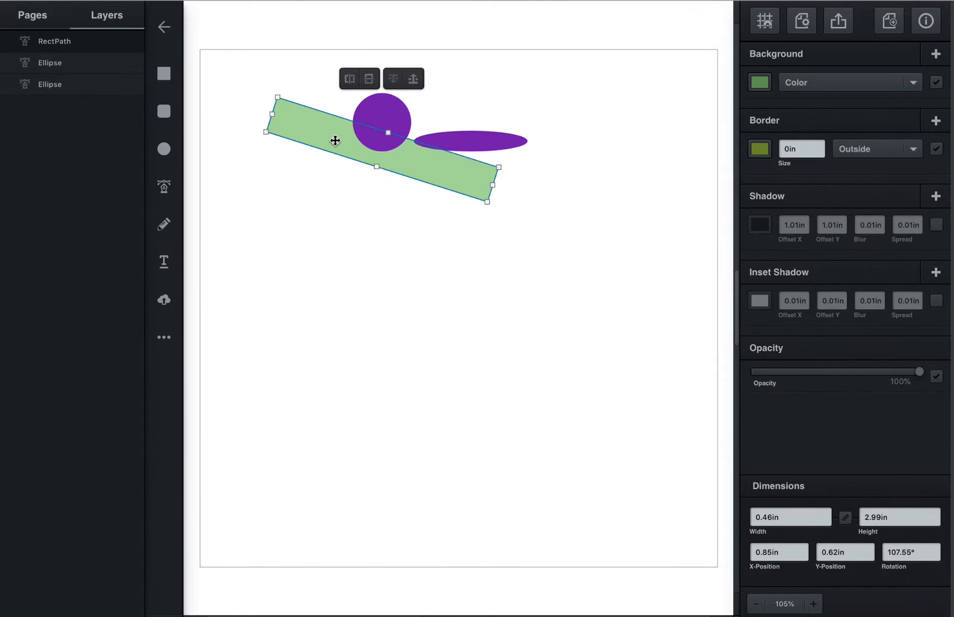
{"action": "left_click_drag", "start_coordinate": [334, 141], "coordinate": [306, 160]}
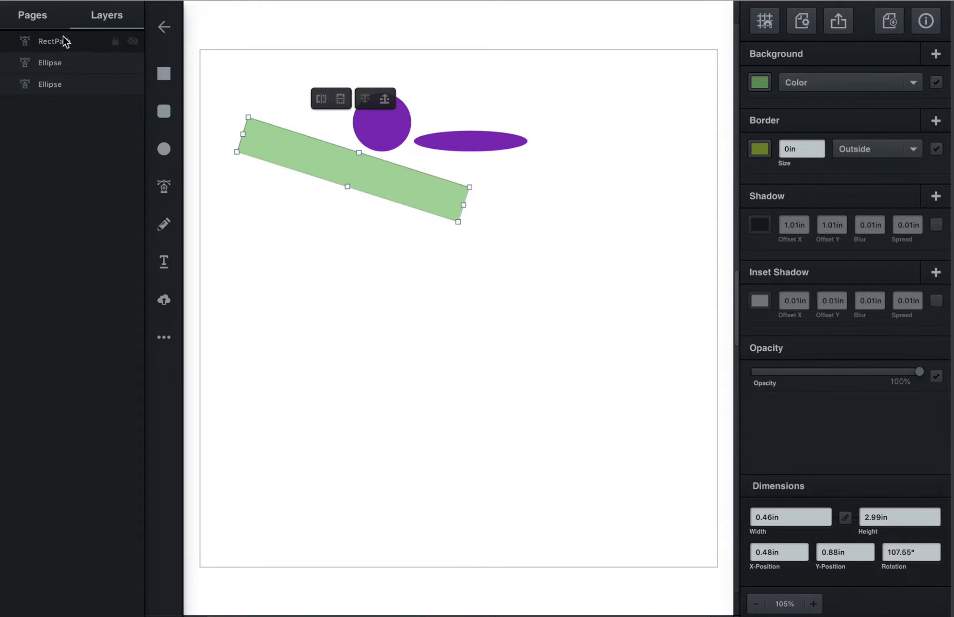
{"action": "left_click_drag", "start_coordinate": [64, 41], "coordinate": [68, 108]}
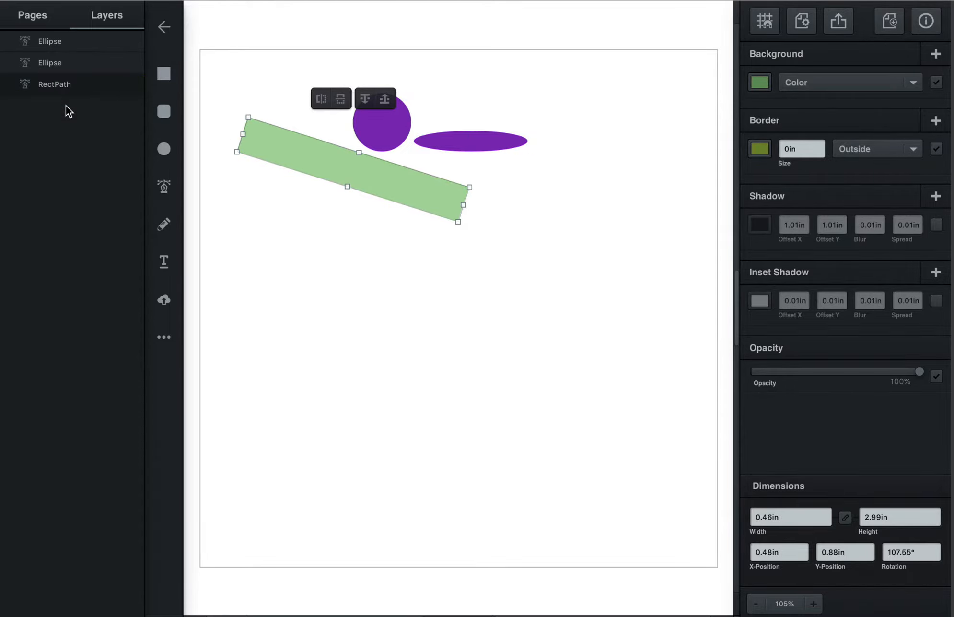
- Move the green rectangle to about X 0.66 in, Y 0.65 in and bring it to the front over the circle
{"action": "left_click_drag", "start_coordinate": [302, 136], "coordinate": [318, 135]}
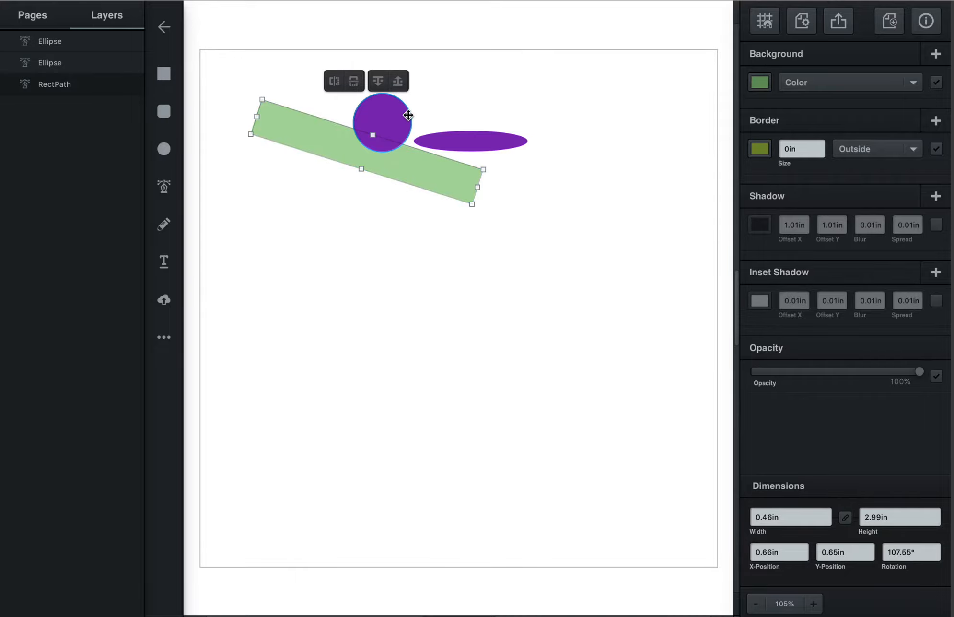
{"action": "left_click", "coordinate": [400, 83]}
{"action": "left_click", "coordinate": [379, 277]}
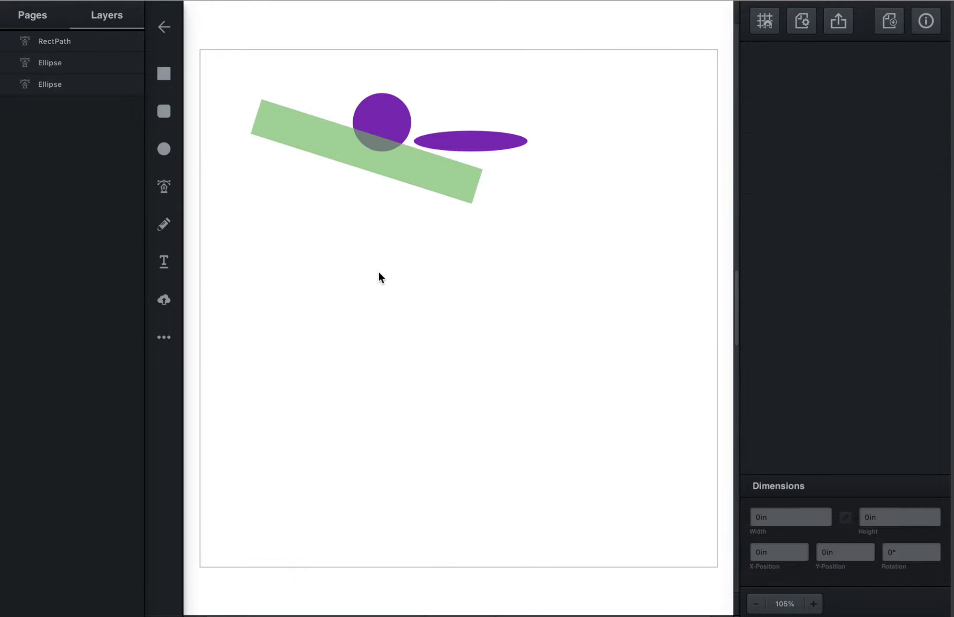
- Draw a winding curved path with the Pen tool, starting beside the rectangle's lower end and adding six smooth anchor points around the page
{"action": "left_click", "coordinate": [168, 197]}
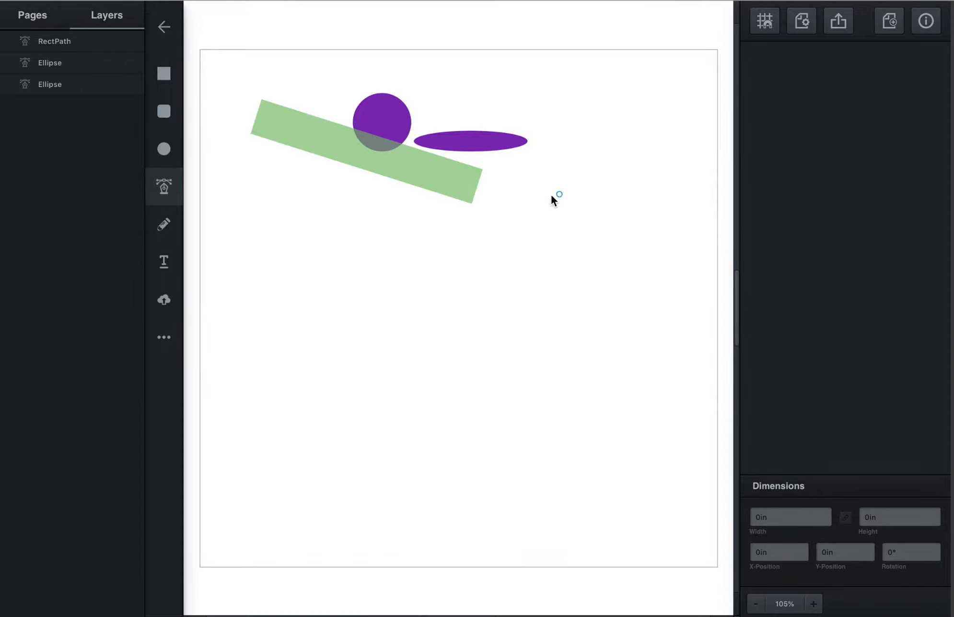
{"action": "left_click", "coordinate": [529, 192]}
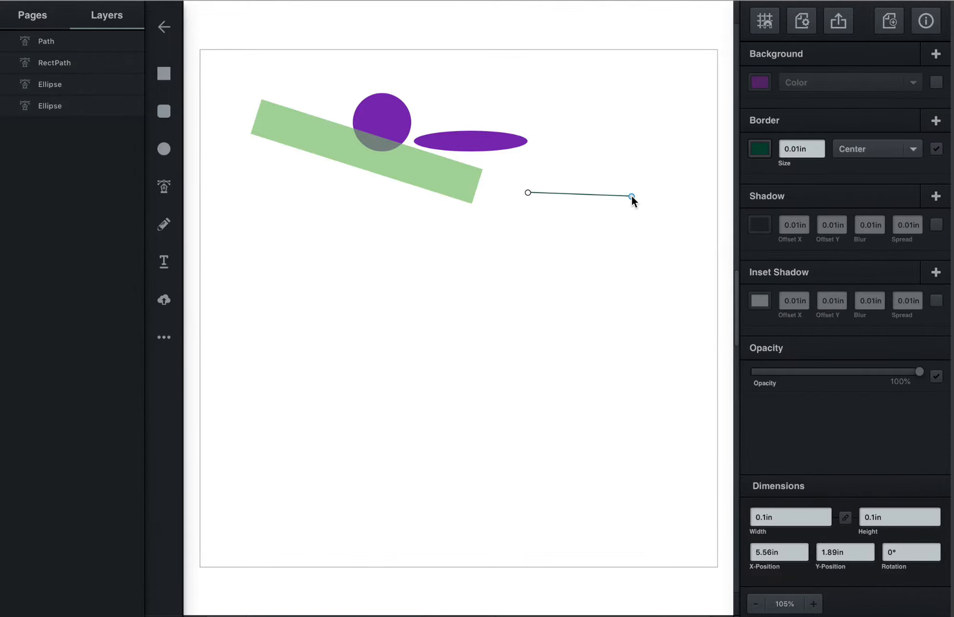
{"action": "left_click_drag", "start_coordinate": [632, 196], "coordinate": [673, 261]}
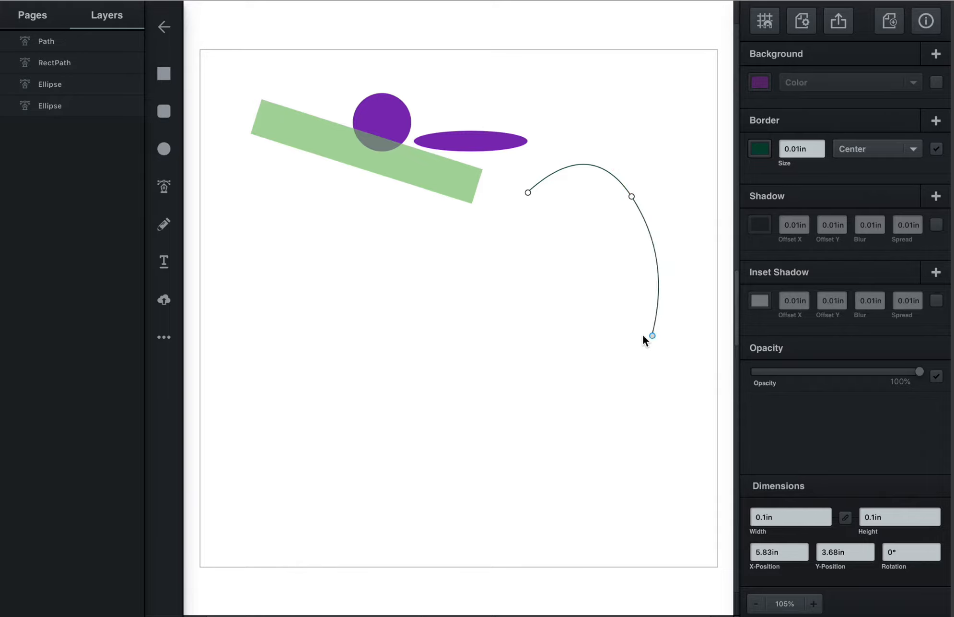
{"action": "left_click_drag", "start_coordinate": [650, 336], "coordinate": [596, 337]}
{"action": "left_click_drag", "start_coordinate": [506, 315], "coordinate": [482, 368]}
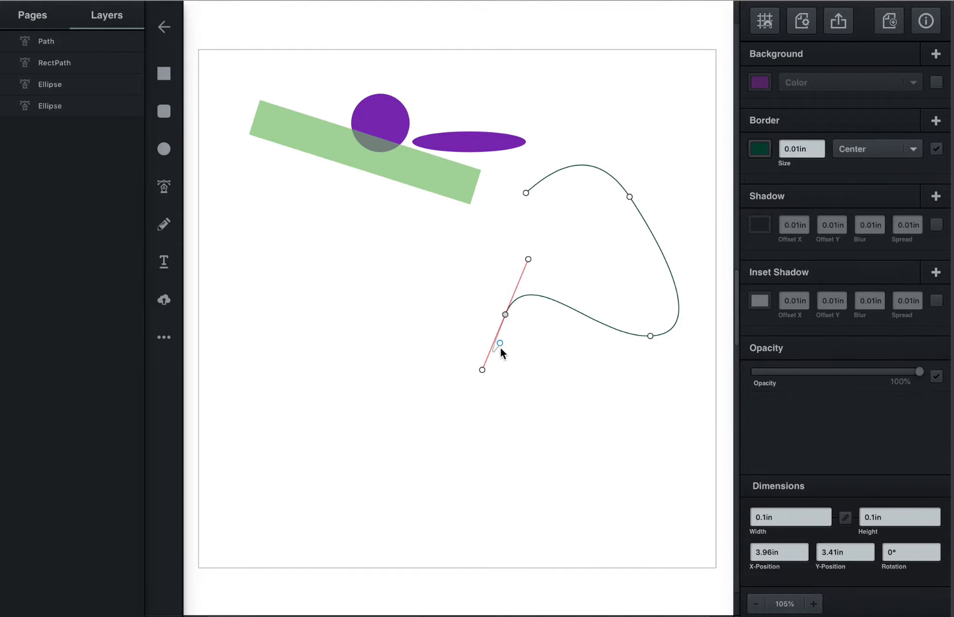
{"action": "left_click_drag", "start_coordinate": [570, 339], "coordinate": [598, 397]}
{"action": "left_click_drag", "start_coordinate": [520, 436], "coordinate": [435, 424]}
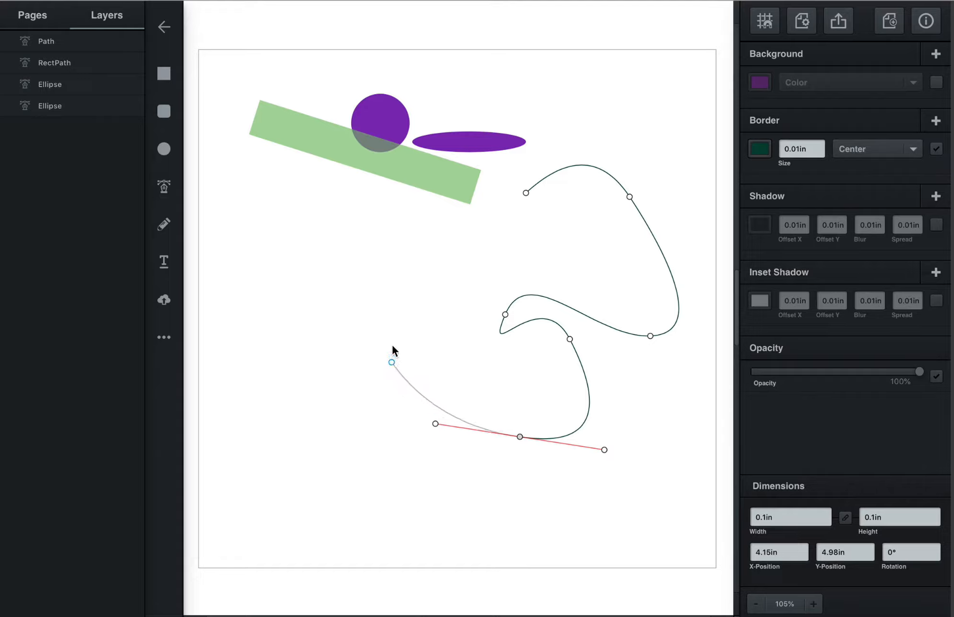
{"action": "left_click_drag", "start_coordinate": [298, 374], "coordinate": [529, 295]}
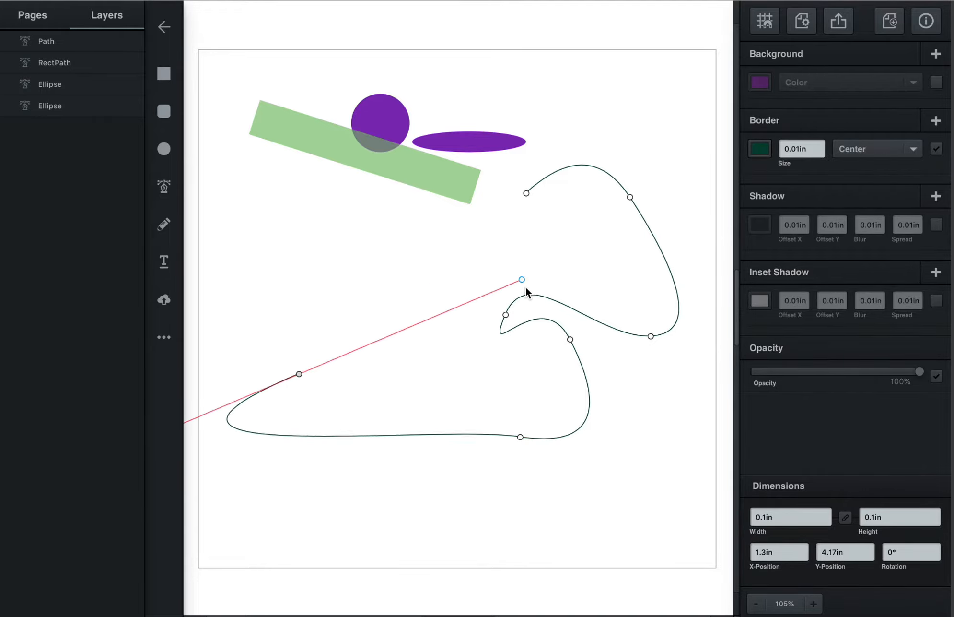
- Continue the path with straight zigzag segments and one curved point, closing it at the start as a shape about 5.84 by 3.52 in
{"action": "left_click", "coordinate": [474, 409]}
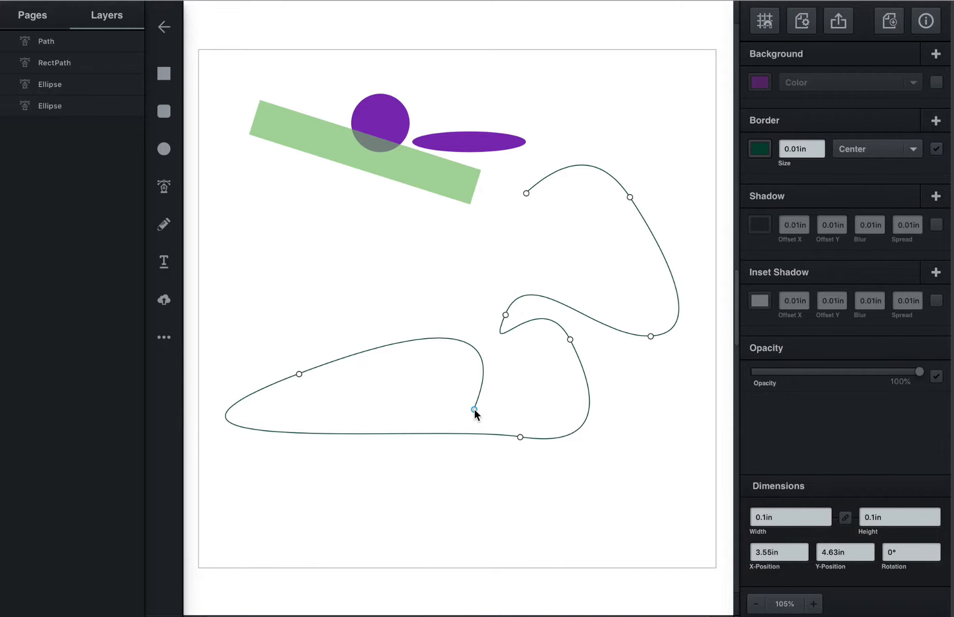
{"action": "left_click", "coordinate": [515, 378]}
{"action": "left_click", "coordinate": [464, 315]}
{"action": "left_click", "coordinate": [464, 271]}
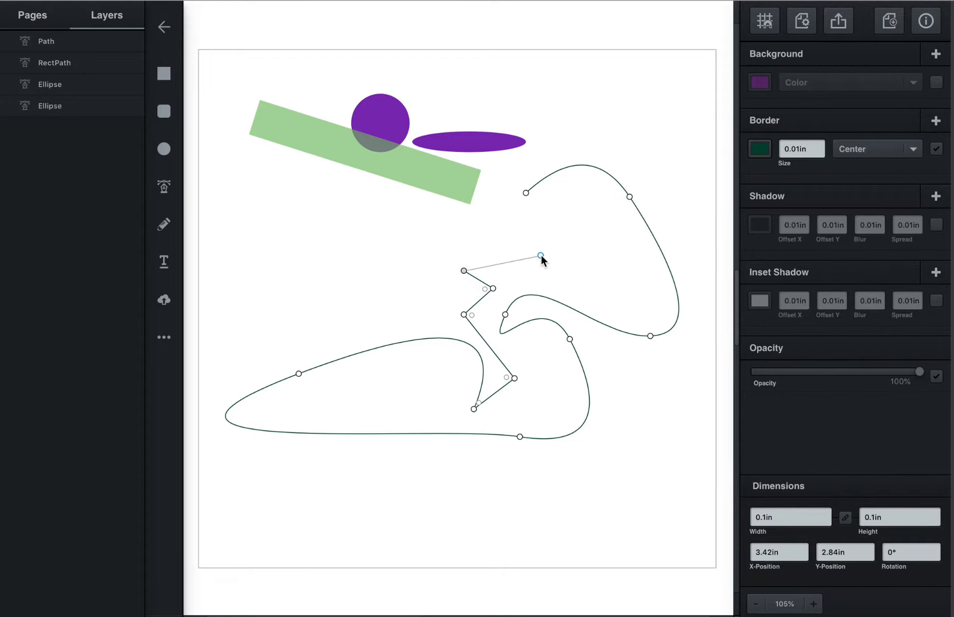
{"action": "left_click_drag", "start_coordinate": [541, 256], "coordinate": [569, 219]}
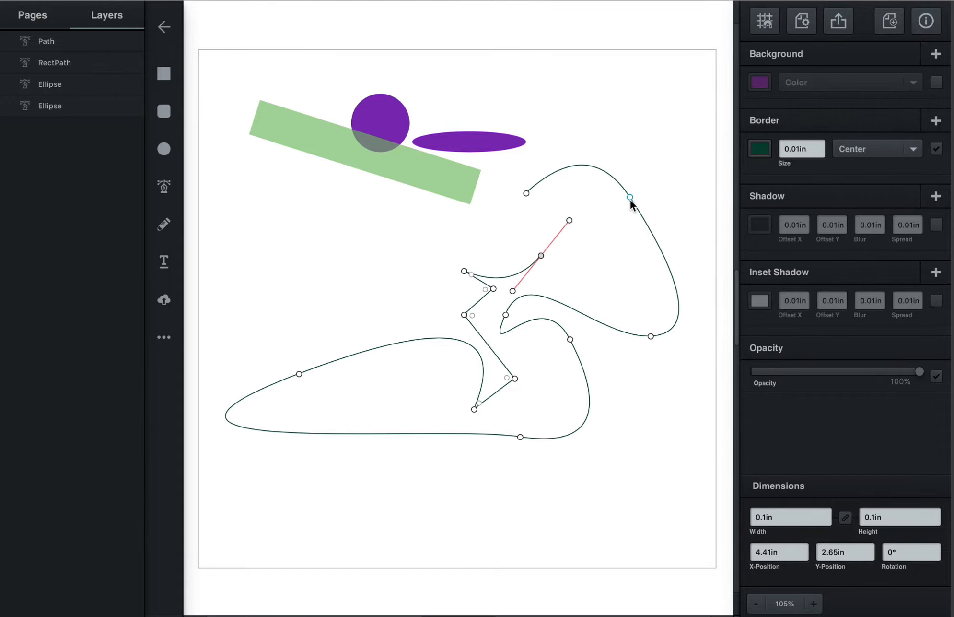
{"action": "left_click", "coordinate": [527, 192]}
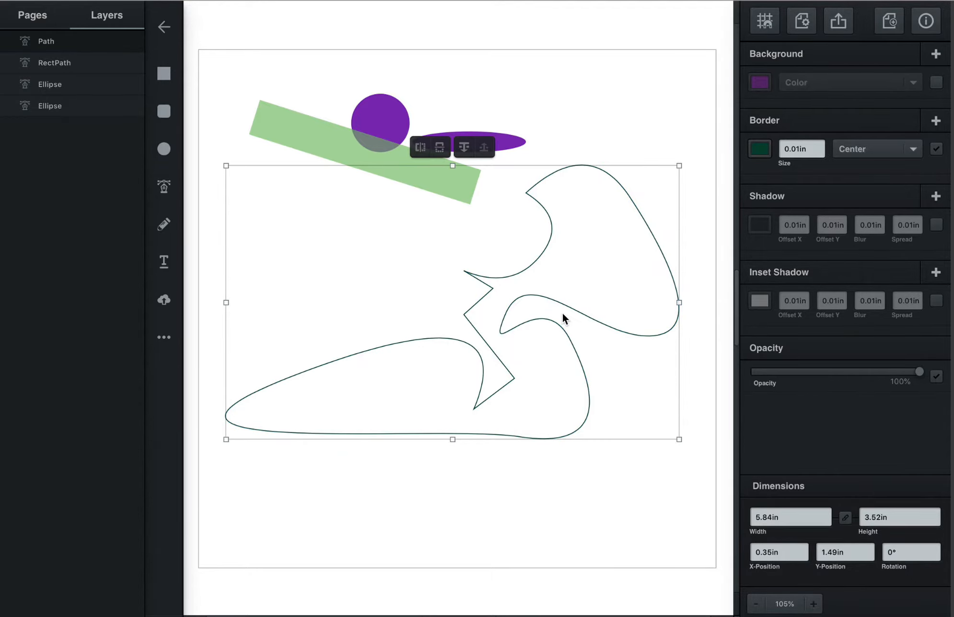
- Fill the closed freeform path with a solid green background colour
{"action": "left_click", "coordinate": [761, 83]}
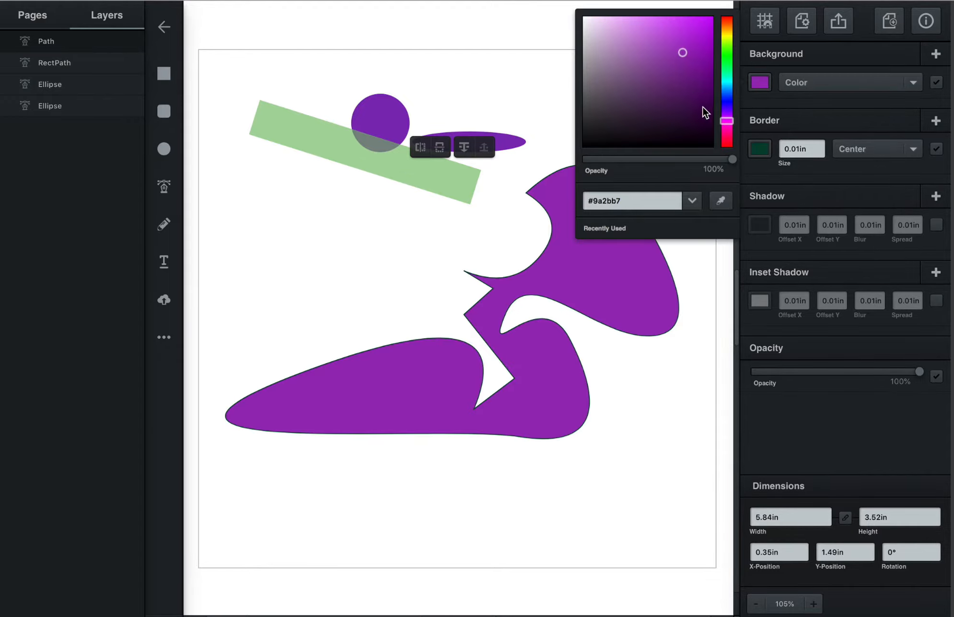
{"action": "left_click_drag", "start_coordinate": [721, 76], "coordinate": [724, 66]}
{"action": "left_click", "coordinate": [451, 242]}
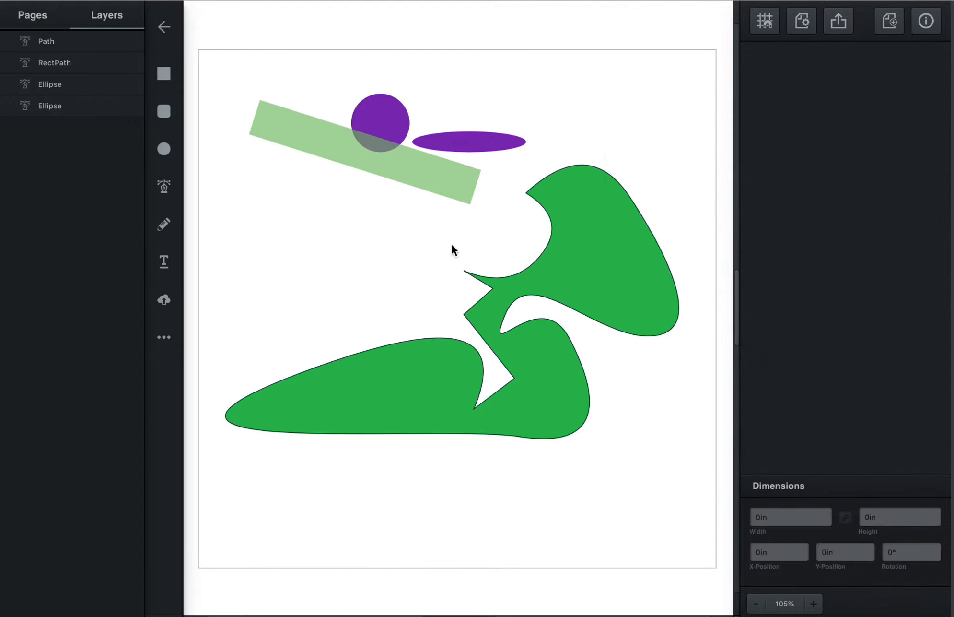
{"action": "left_click", "coordinate": [584, 260]}
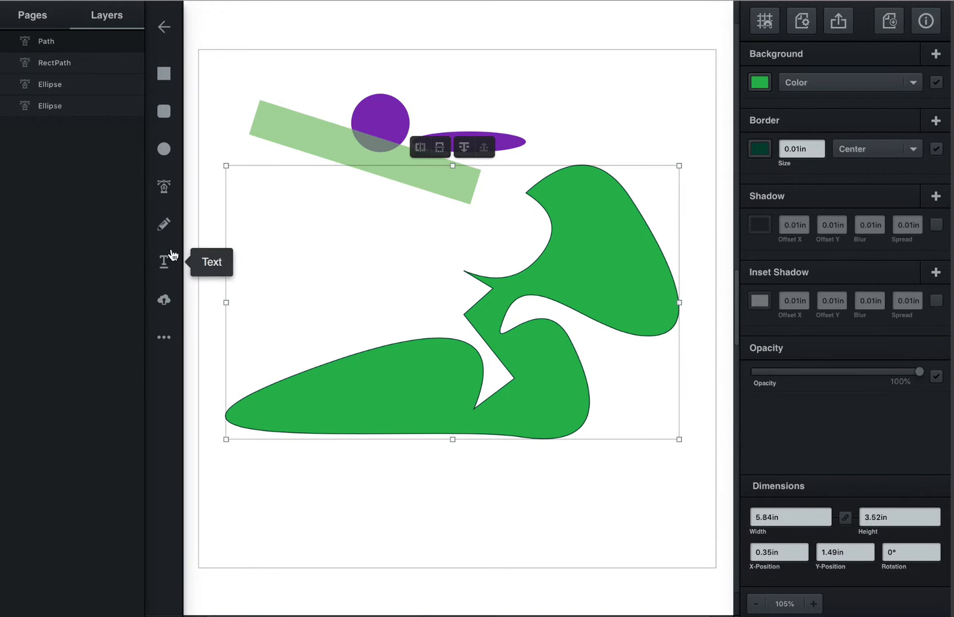
- Add the text "this is my project" below the rectangle and move it to about X 1.97 in, Y 2.22 in
{"action": "left_click", "coordinate": [163, 264]}
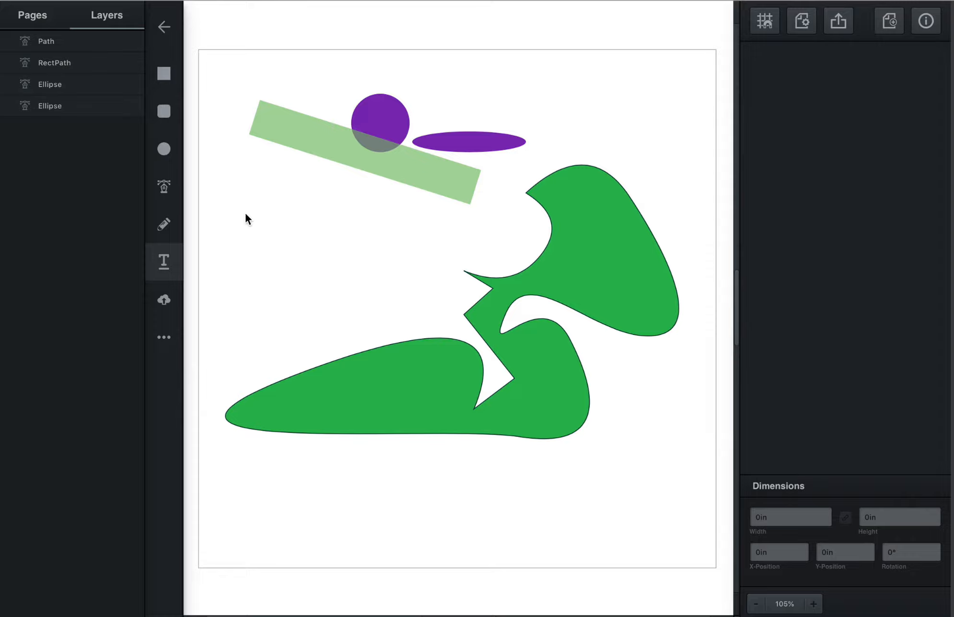
{"action": "left_click", "coordinate": [246, 216]}
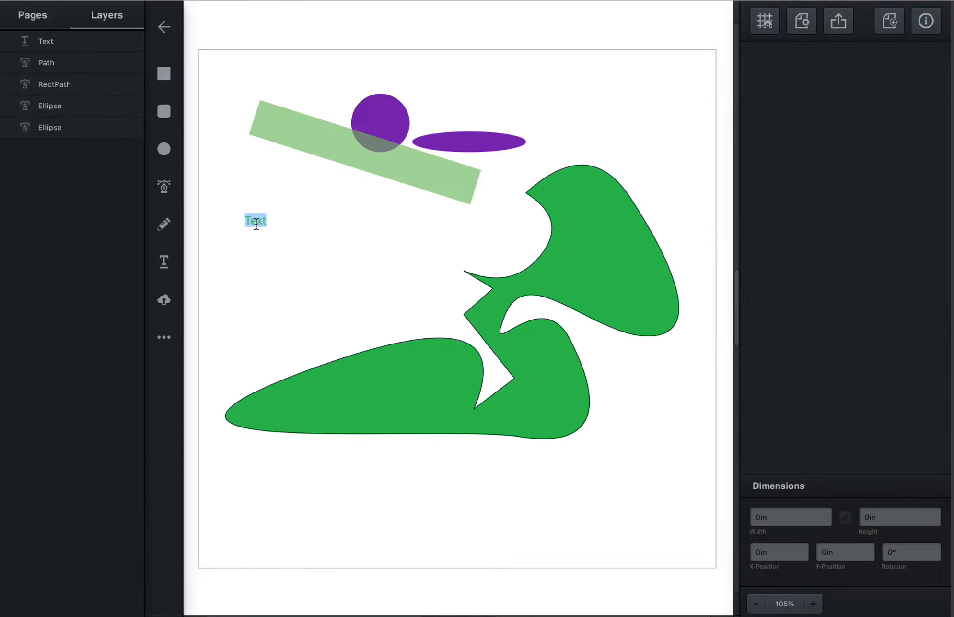
{"action": "key", "text": "BackSpace"}
{"action": "type", "text": "this is my project"}
{"action": "left_click", "coordinate": [317, 221]}
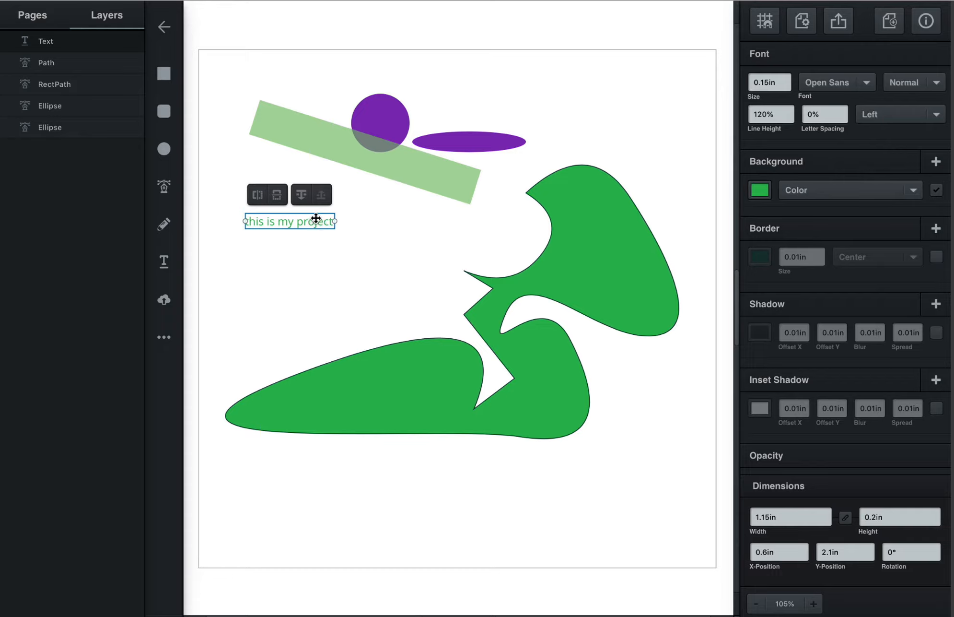
{"action": "left_click_drag", "start_coordinate": [316, 218], "coordinate": [418, 228]}
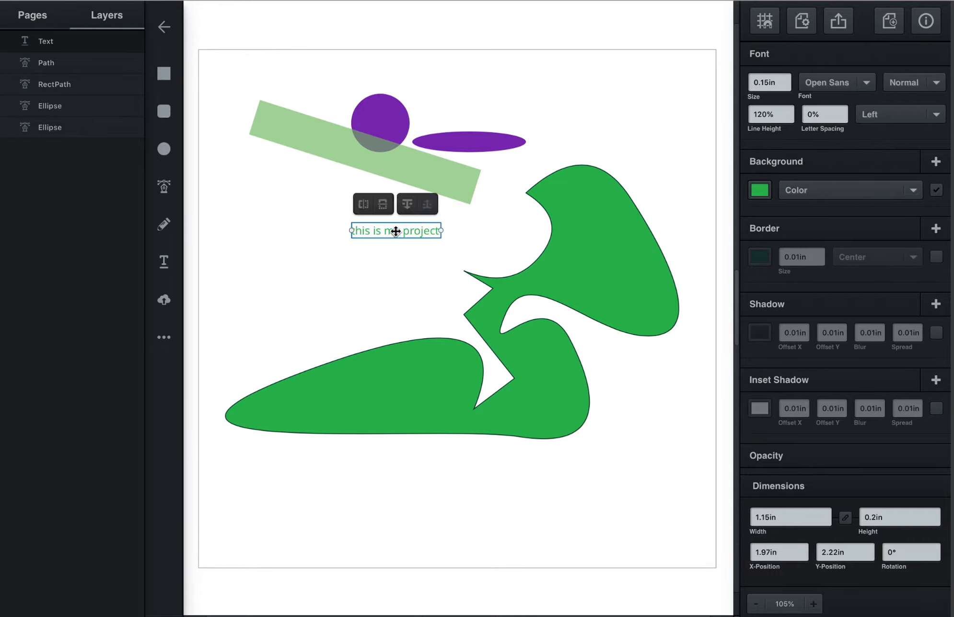
- Set the text's font to Orbitron and its size to 1.15 in
{"action": "double_click", "coordinate": [396, 231]}
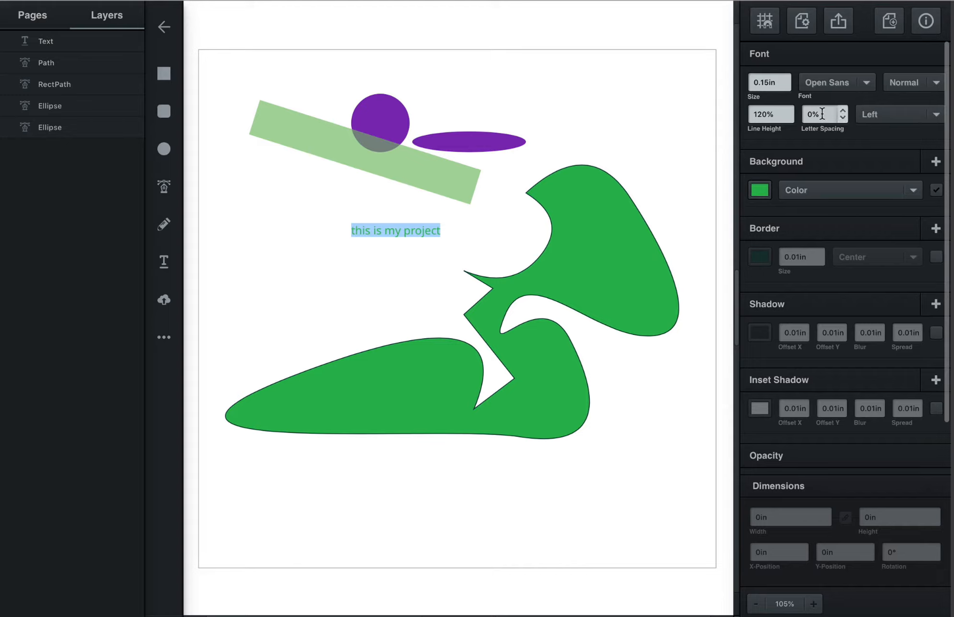
{"action": "left_click", "coordinate": [867, 83]}
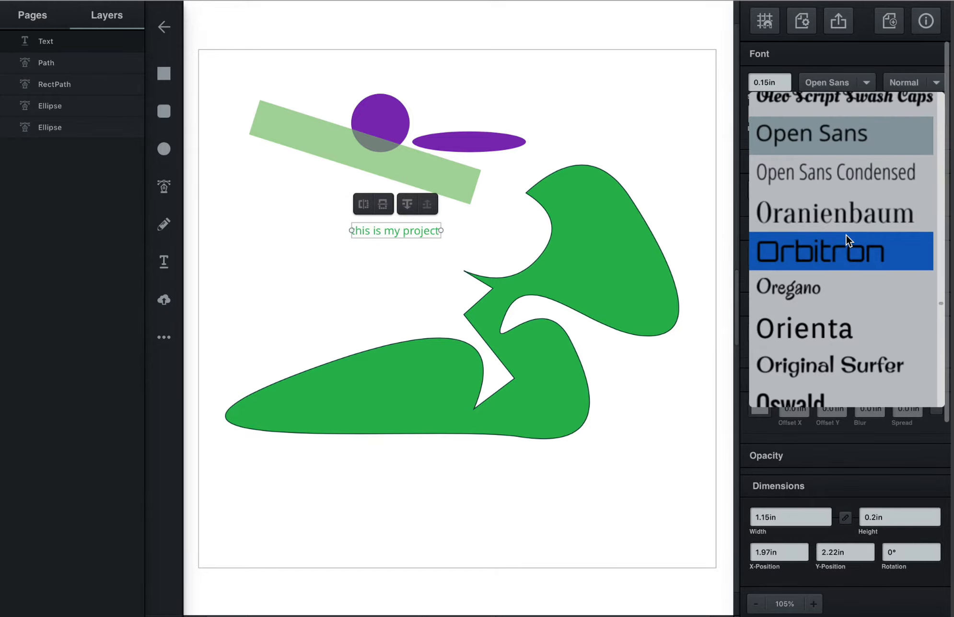
{"action": "left_click", "coordinate": [849, 243]}
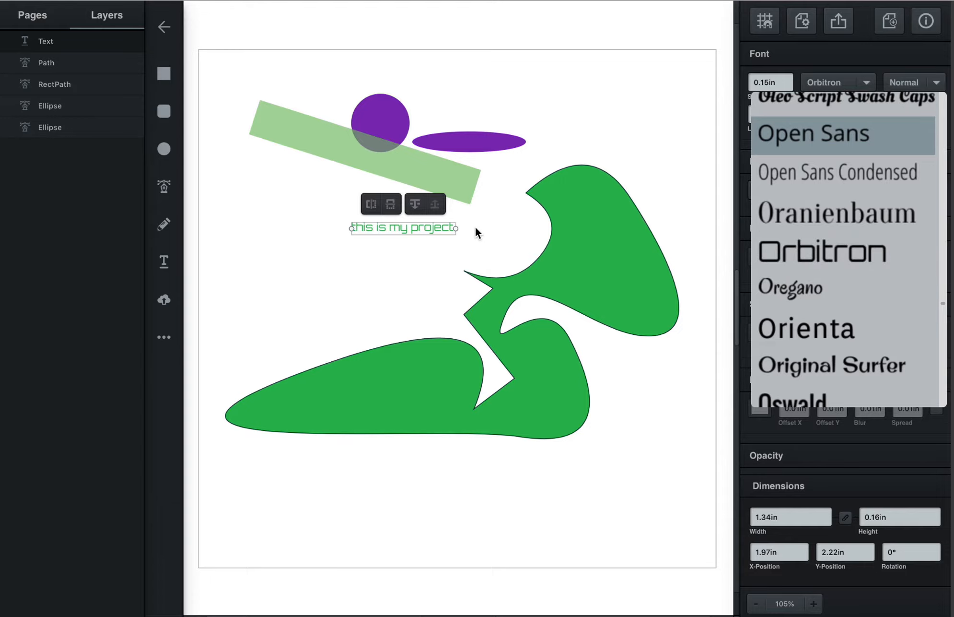
{"action": "left_click", "coordinate": [789, 81]}
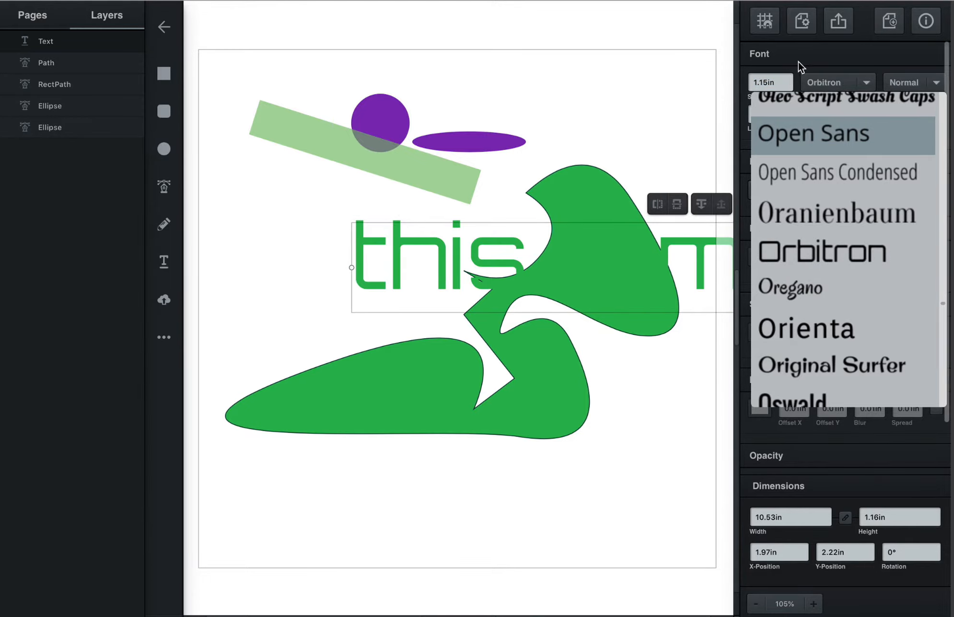
- Move the text to about X 0.12 in, Y 1.84 in and break it into the three lines "this is", "my" and "project"
{"action": "left_click_drag", "start_coordinate": [437, 249], "coordinate": [301, 222]}
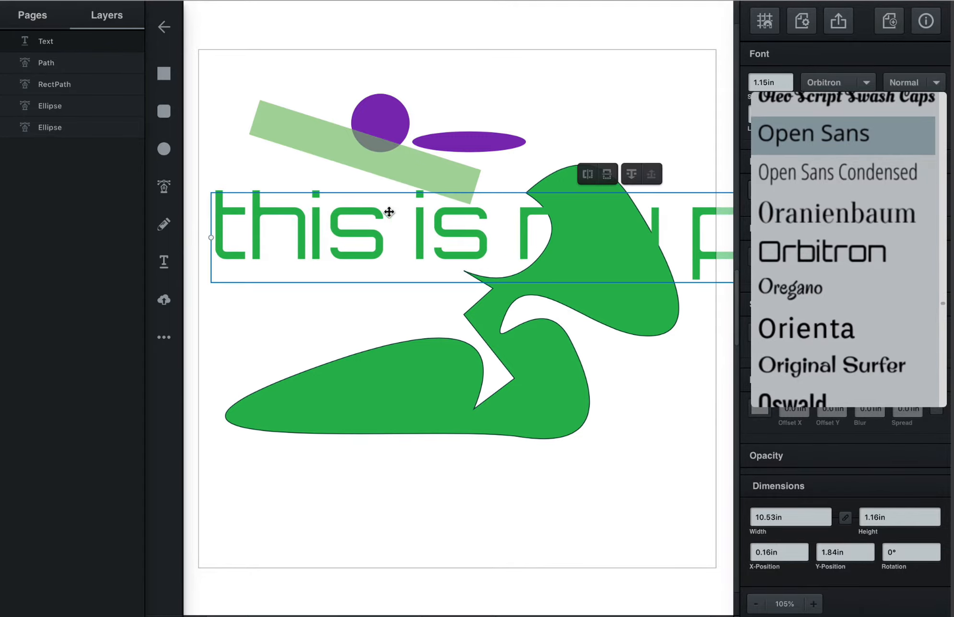
{"action": "double_click", "coordinate": [521, 230]}
{"action": "left_click", "coordinate": [520, 231]}
{"action": "key", "text": "Return"}
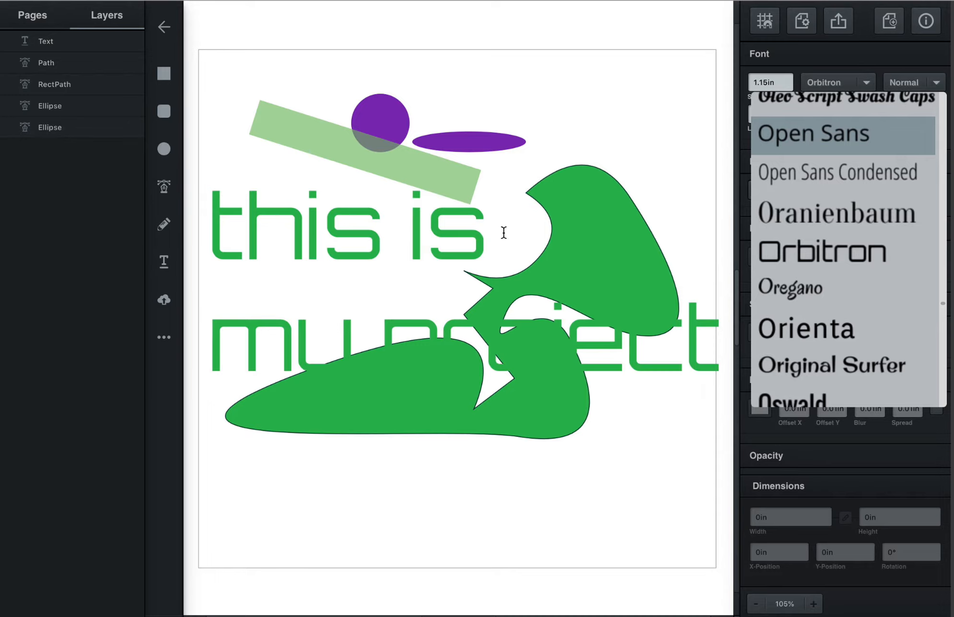
{"action": "left_click", "coordinate": [381, 336]}
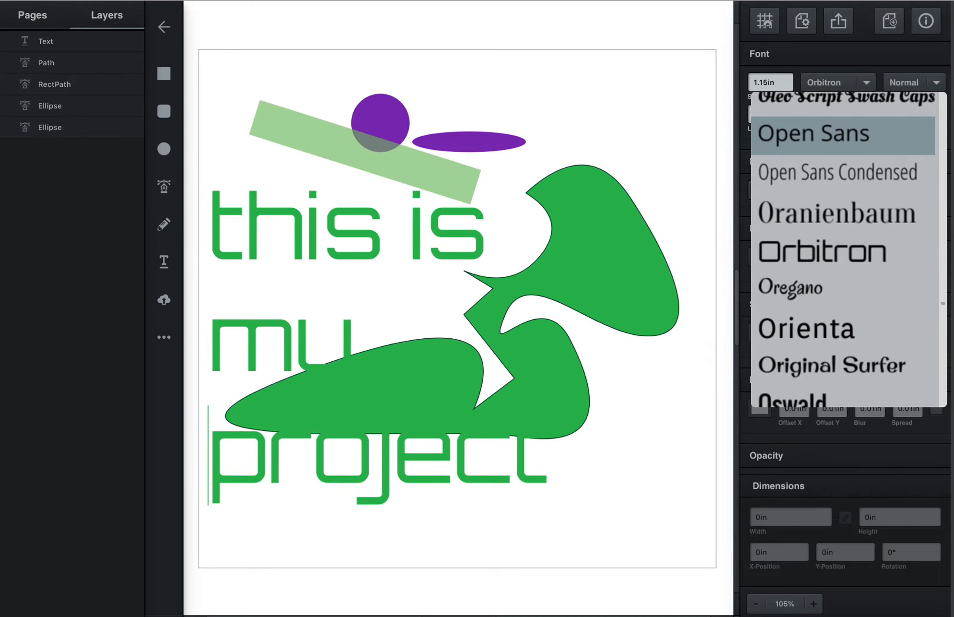
{"action": "key", "text": "Return"}
{"action": "triple_click", "coordinate": [363, 260]}
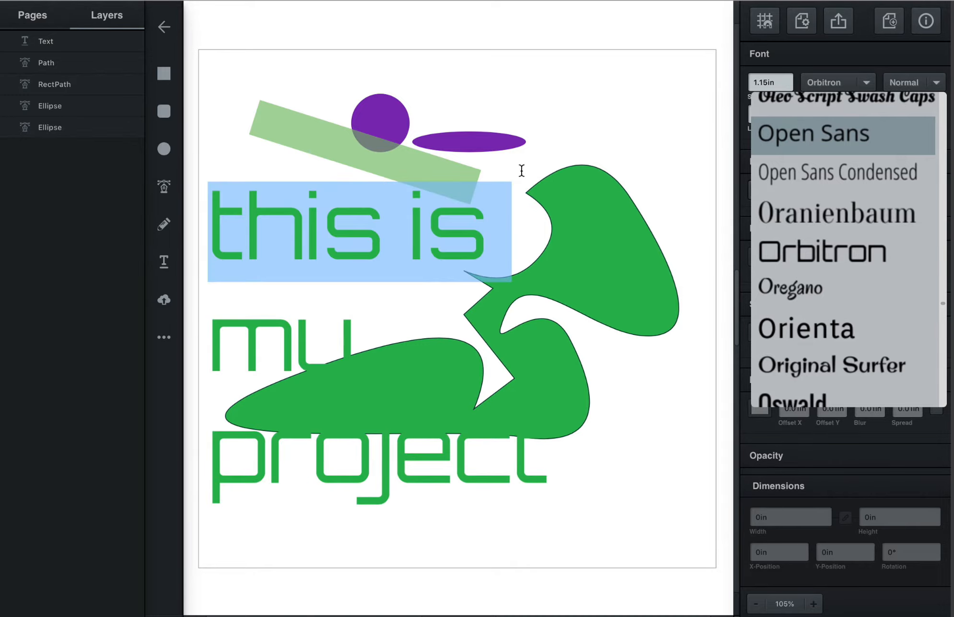
{"action": "key", "text": "ctrl+a"}
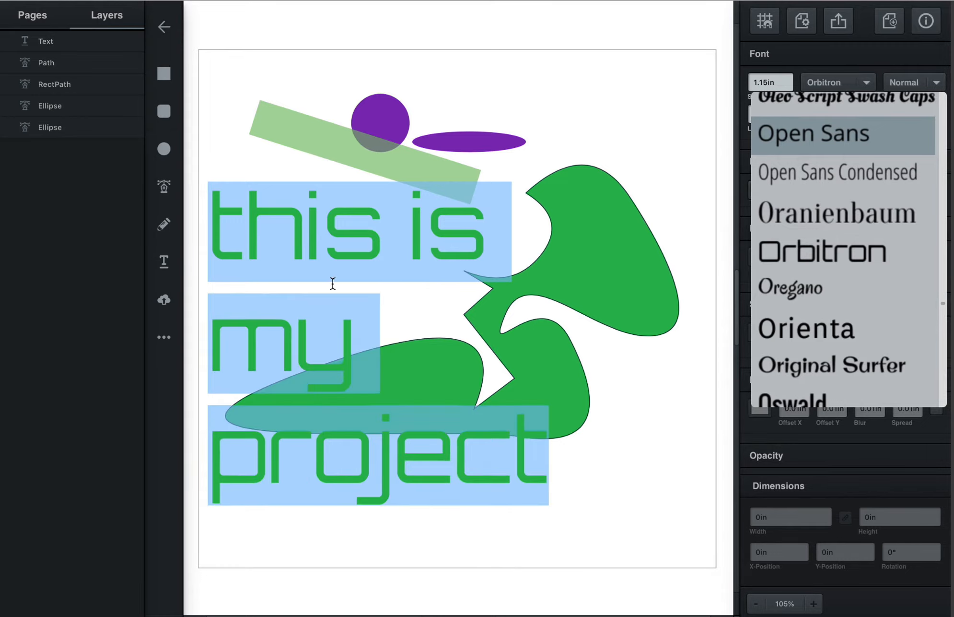
{"action": "left_click", "coordinate": [820, 68]}
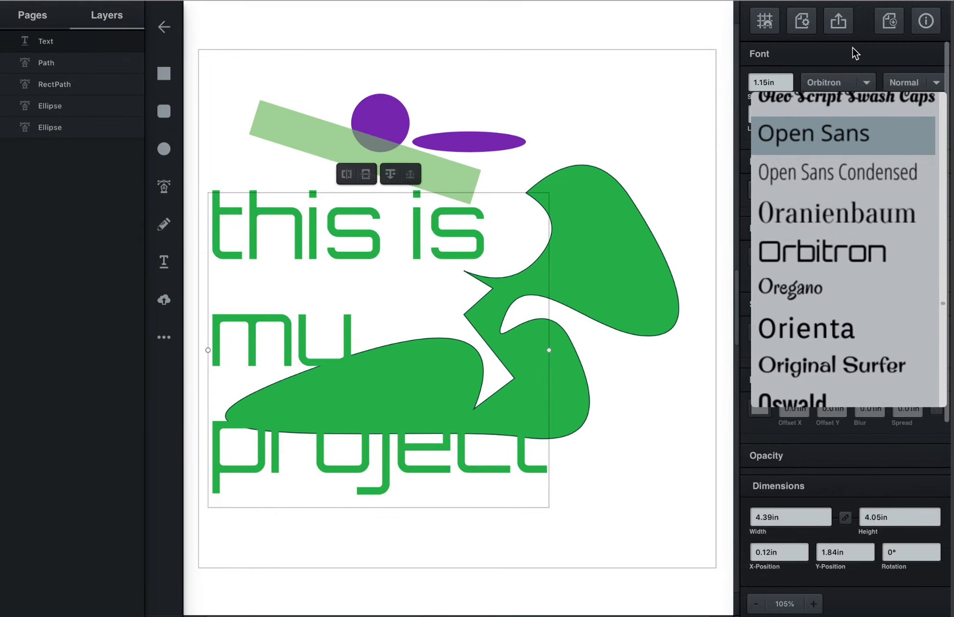
- Change the text's background colour to olive yellow #b5b72b
{"action": "left_click", "coordinate": [869, 83]}
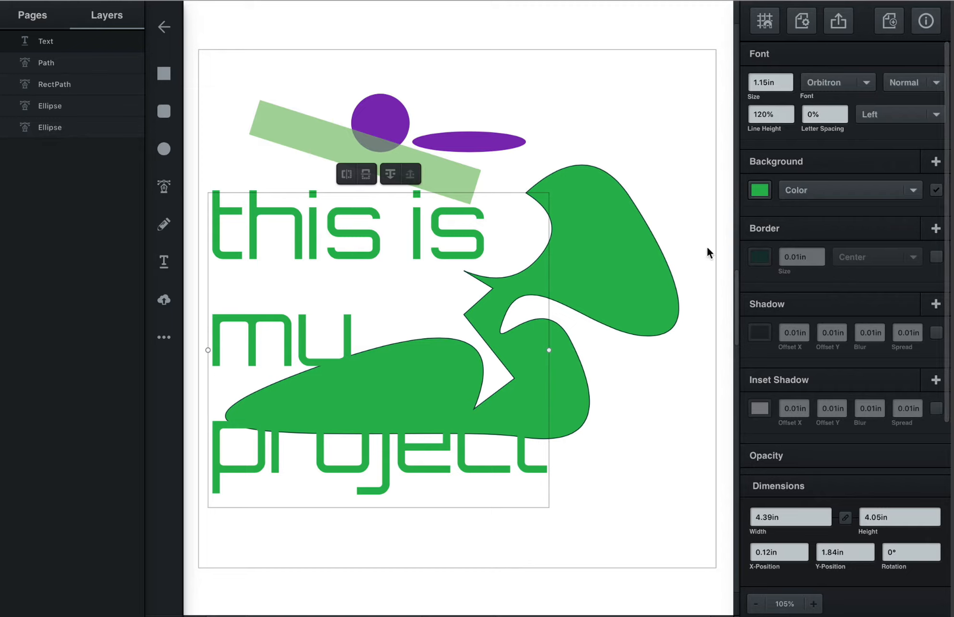
{"action": "left_click", "coordinate": [760, 191]}
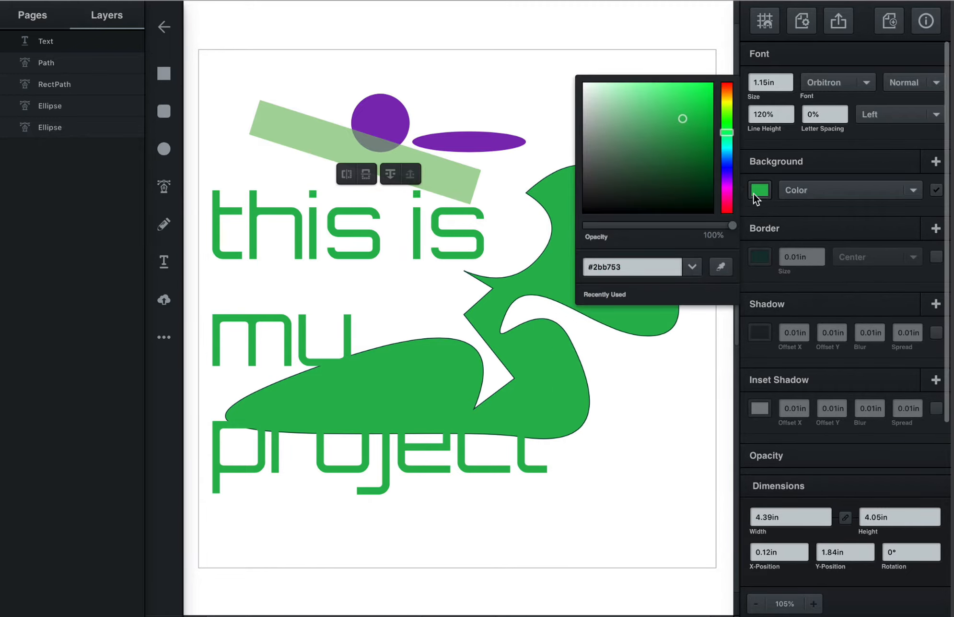
{"action": "left_click", "coordinate": [729, 105]}
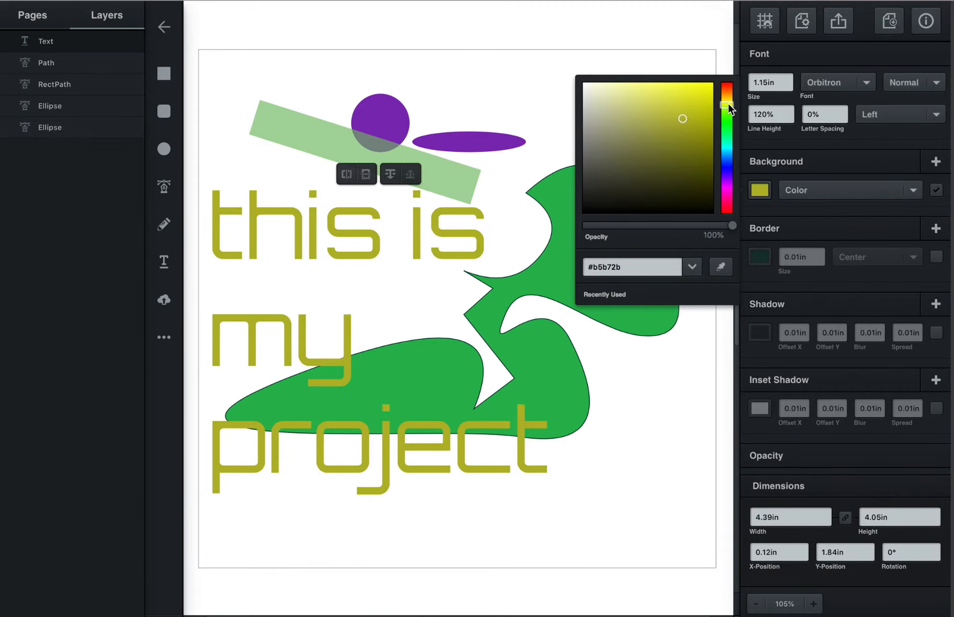
{"action": "left_click", "coordinate": [517, 67]}
{"action": "left_click", "coordinate": [548, 65]}
- Set the weight of the "this is my project" text to Bold and deselect it
{"action": "left_click", "coordinate": [366, 242]}
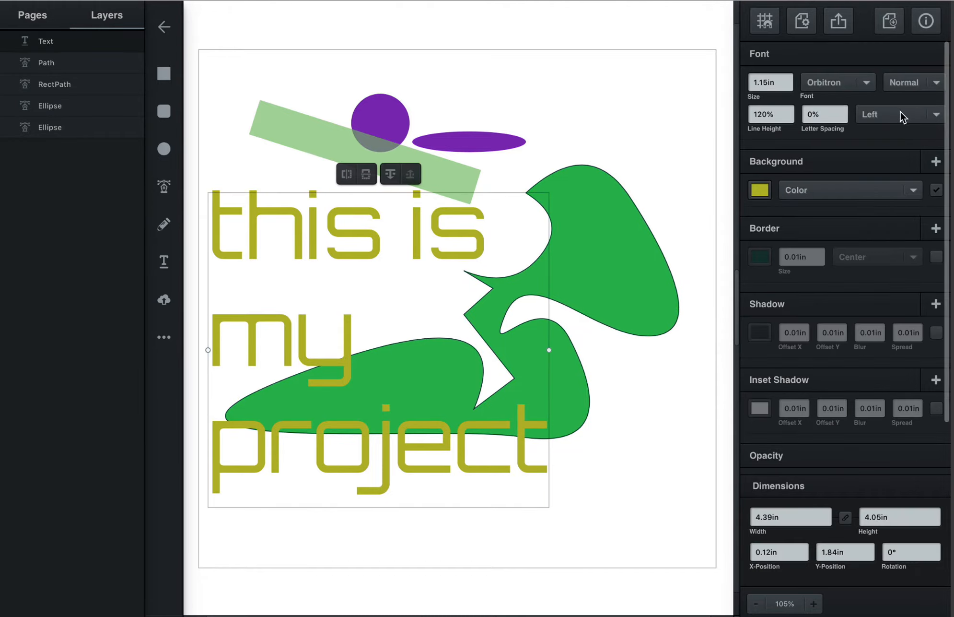
{"action": "left_click", "coordinate": [913, 83]}
{"action": "left_click", "coordinate": [915, 108]}
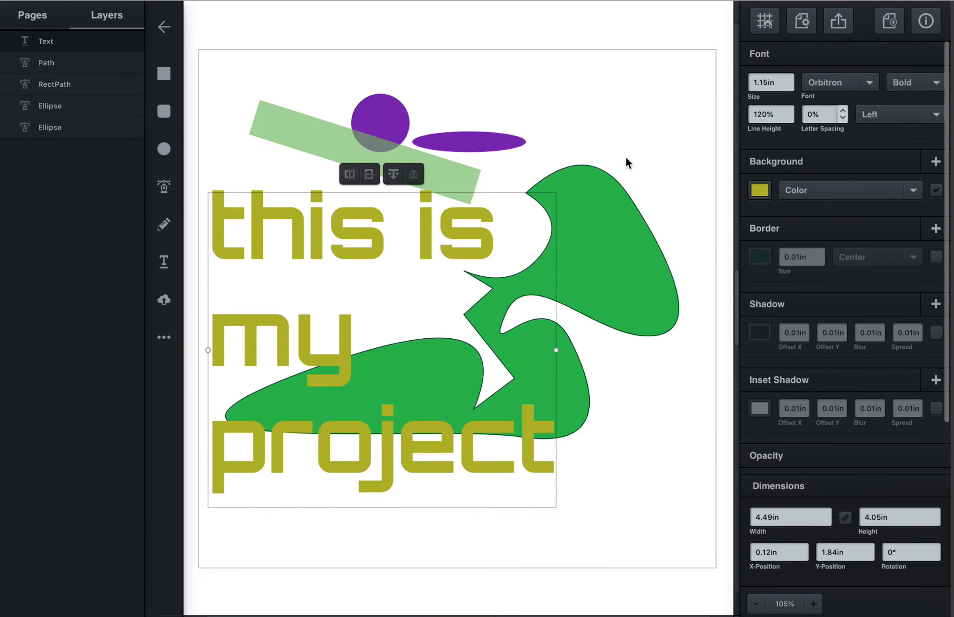
{"action": "left_click", "coordinate": [583, 127]}
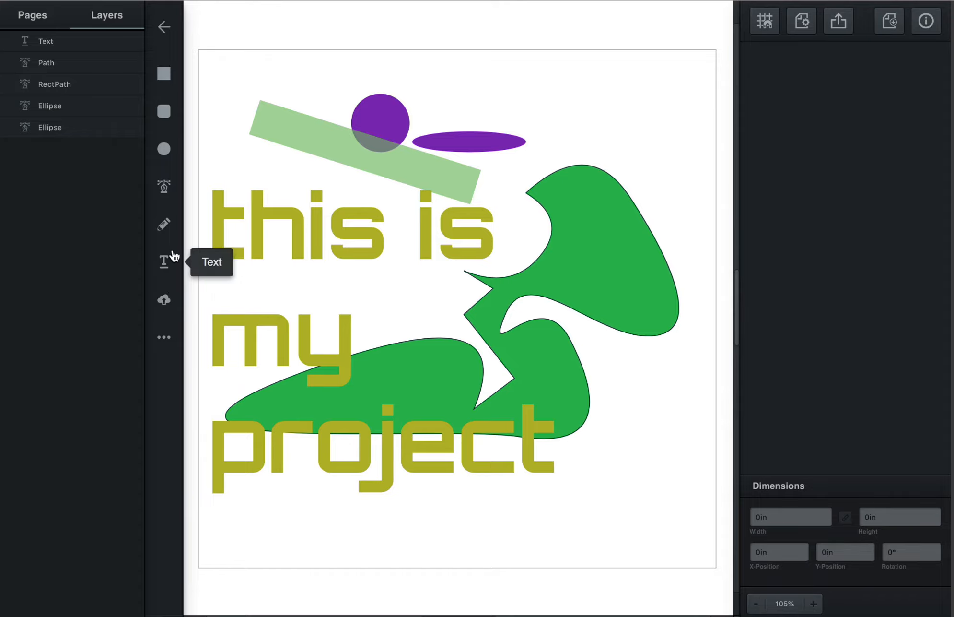
- Draw a curvy freehand pencil shape about 2.37 in by 1.76 in above the green path and fill it with the olive yellow colour
{"action": "left_click", "coordinate": [165, 226]}
{"action": "mouse_move", "coordinate": [518, 80]}
{"action": "left_mouse_down"}
{"action": "mouse_move", "coordinate": [614, 76]}
{"action": "mouse_move", "coordinate": [568, 174]}
{"action": "mouse_move", "coordinate": [632, 146]}
{"action": "left_mouse_up"}
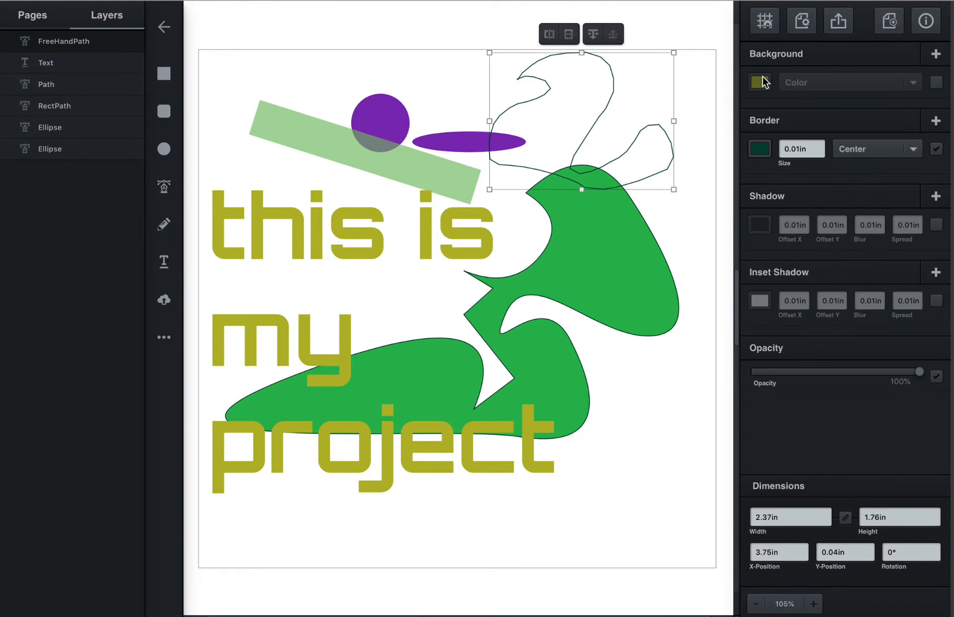
{"action": "left_click", "coordinate": [762, 81]}
{"action": "left_click", "coordinate": [514, 48]}
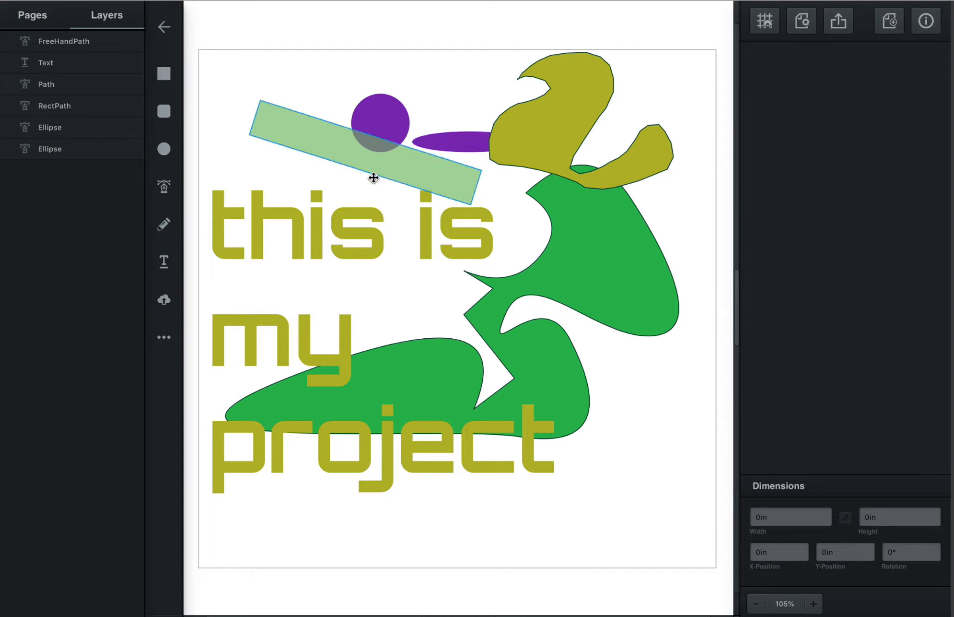
- Add a lightning bolt shape about 0.61 in by 1.4 in at about X 5.55 in, Y 3.91 in
{"action": "left_click", "coordinate": [172, 343]}
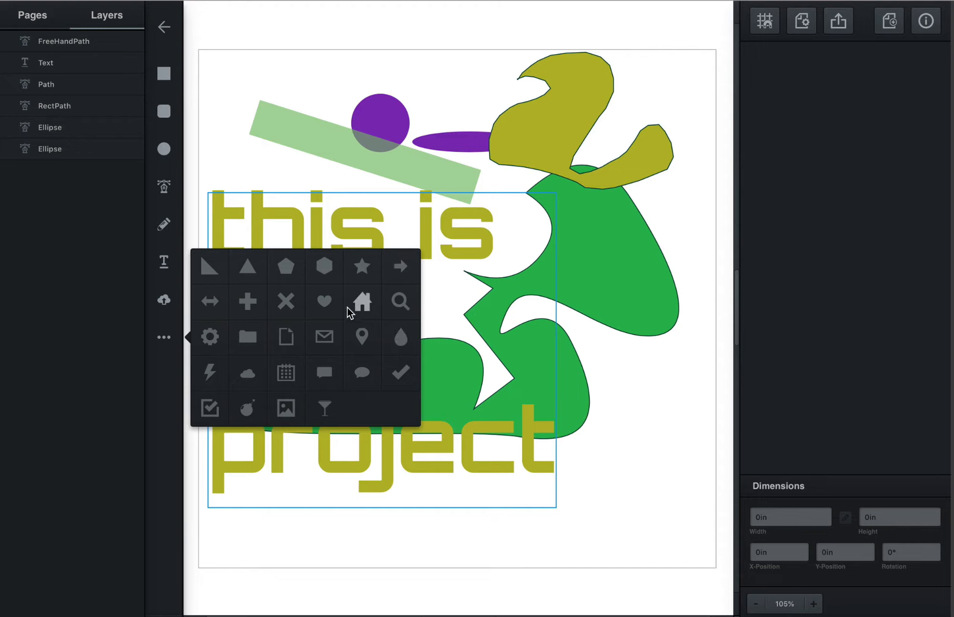
{"action": "left_click", "coordinate": [210, 377]}
{"action": "mouse_move", "coordinate": [629, 352]}
{"action": "left_mouse_down"}
{"action": "mouse_move", "coordinate": [649, 309]}
{"action": "mouse_move", "coordinate": [657, 315]}
{"action": "mouse_move", "coordinate": [599, 412]}
{"action": "mouse_move", "coordinate": [590, 463]}
{"action": "mouse_move", "coordinate": [490, 485]}
{"action": "mouse_move", "coordinate": [586, 442]}
{"action": "mouse_move", "coordinate": [686, 426]}
{"action": "mouse_move", "coordinate": [678, 474]}
{"action": "left_mouse_up"}
- Add a second, blank page to the file
{"action": "left_click", "coordinate": [7, 14]}
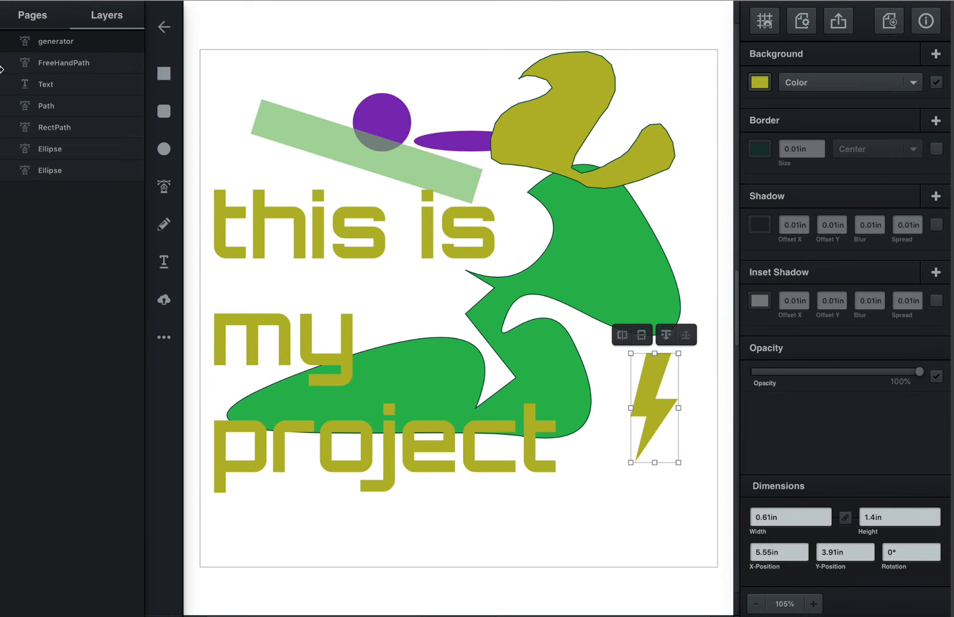
{"action": "left_click", "coordinate": [31, 16]}
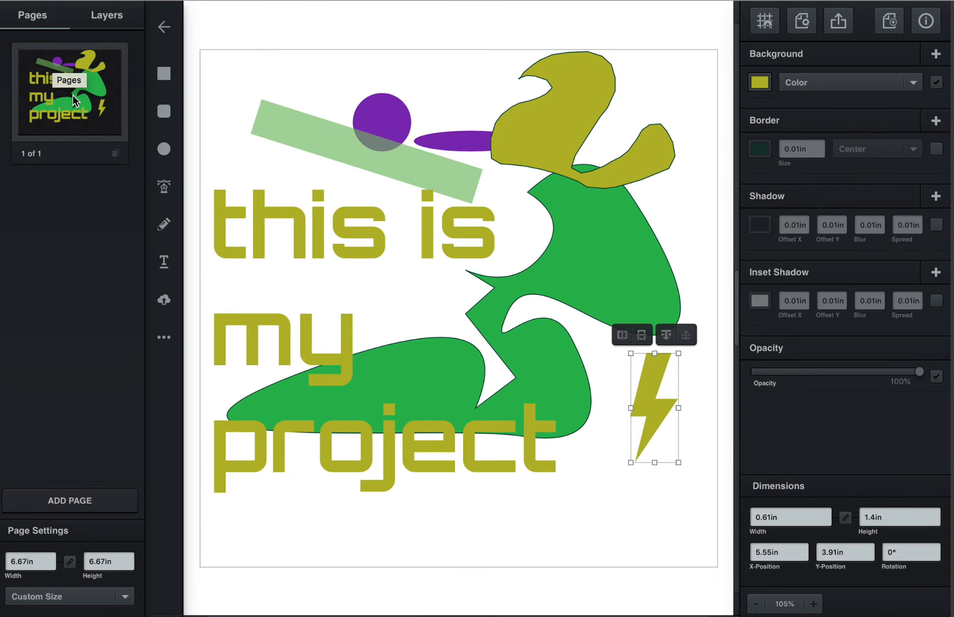
{"action": "left_click", "coordinate": [96, 503]}
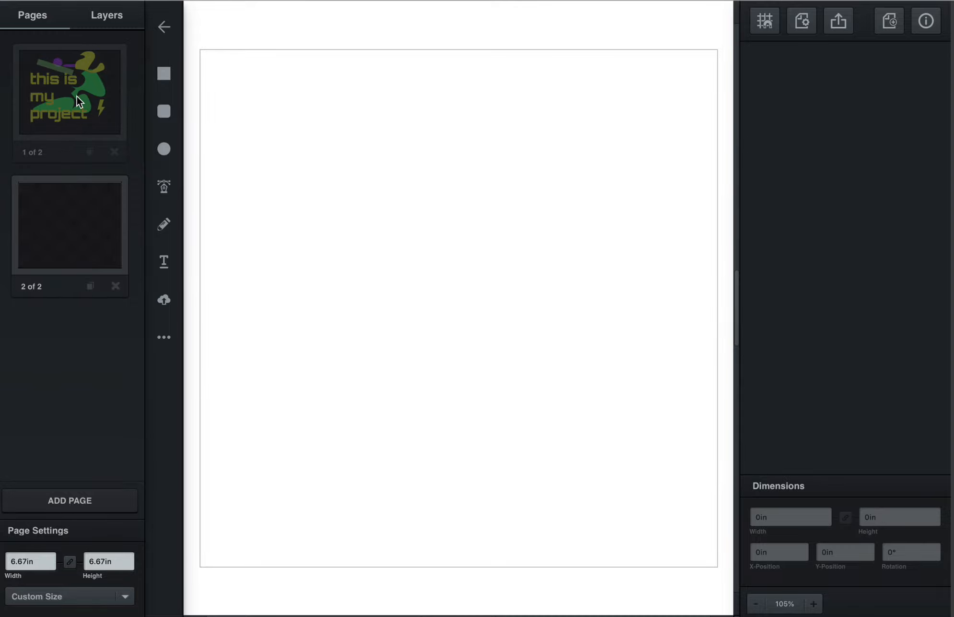
- Open the saved untitled file with the single green path and draw a rounded square to the upper right of that path
{"action": "left_click", "coordinate": [168, 29]}
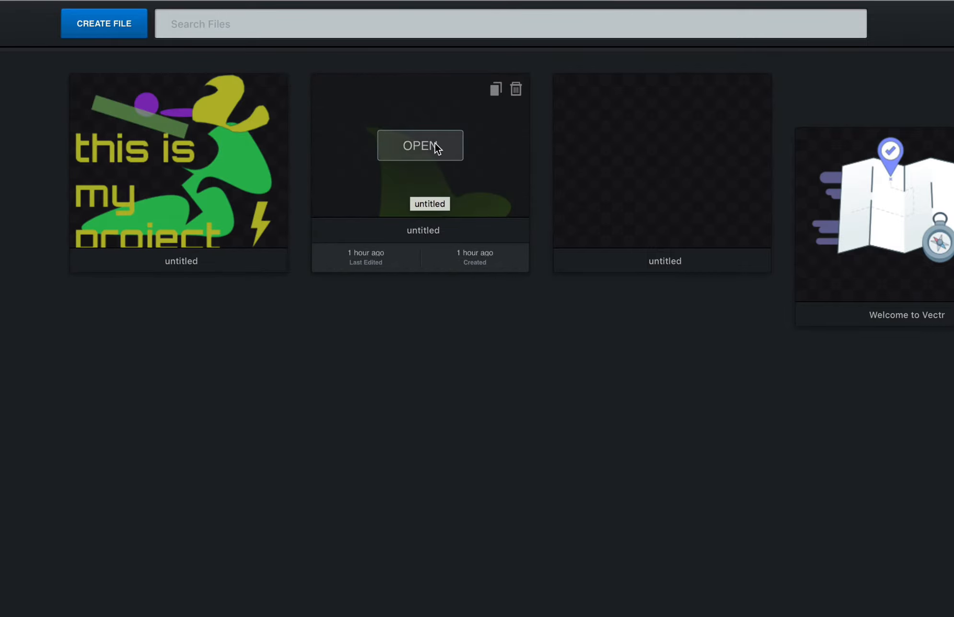
{"action": "left_click", "coordinate": [436, 147]}
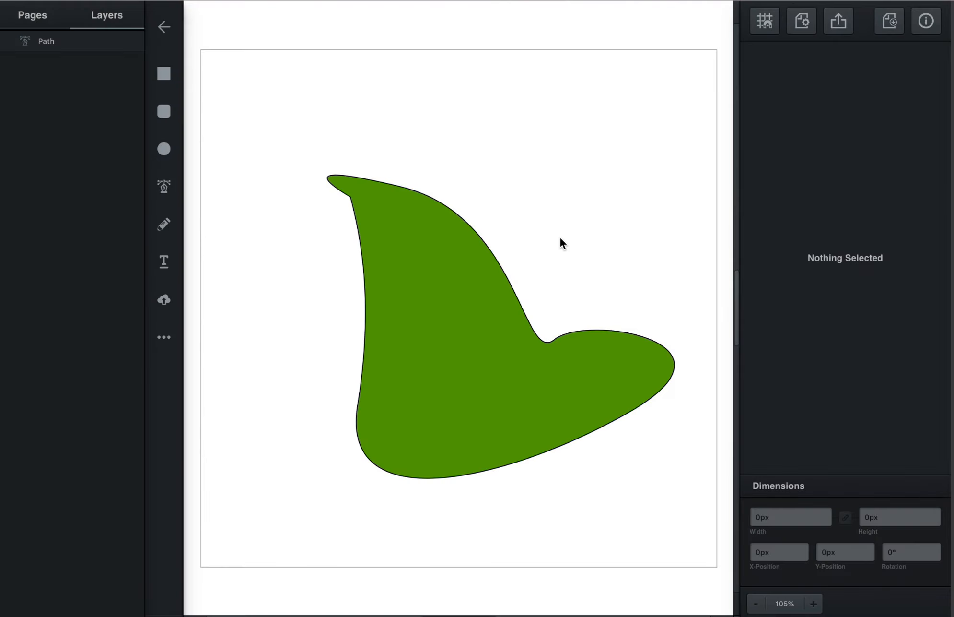
{"action": "left_click", "coordinate": [164, 111]}
{"action": "left_click_drag", "start_coordinate": [489, 121], "coordinate": [600, 229]}
{"action": "left_click", "coordinate": [355, 128]}
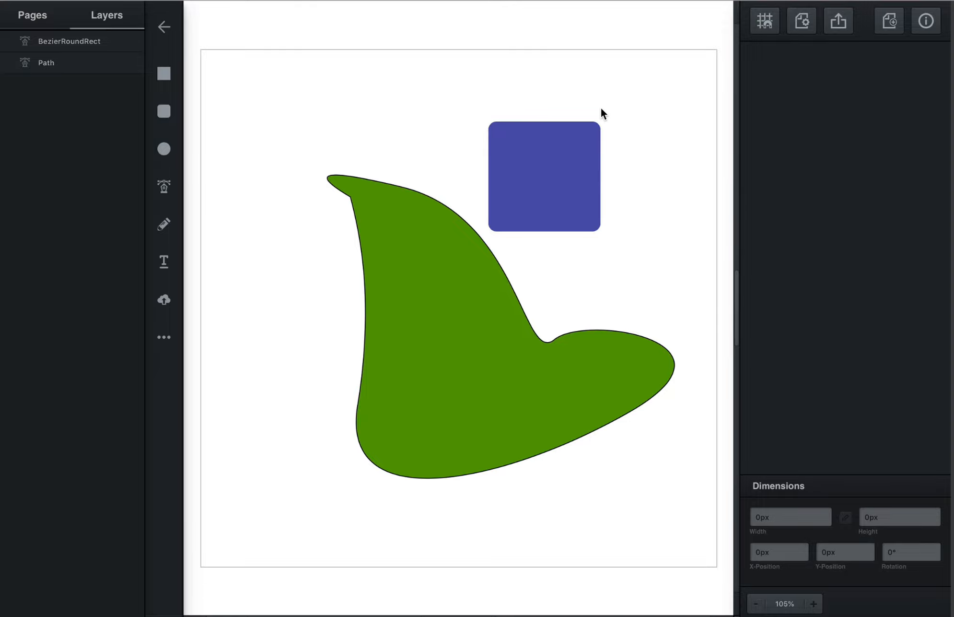
- Examine the export preview's file format options for the page, leaving the format at svg, and return to the drawing
{"action": "left_click", "coordinate": [838, 22]}
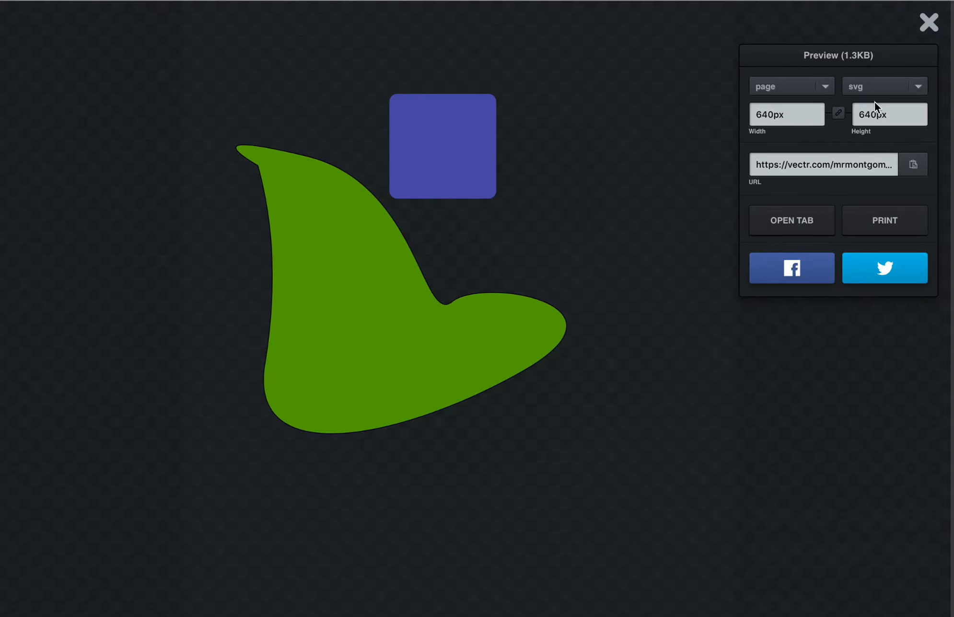
{"action": "left_click", "coordinate": [862, 83]}
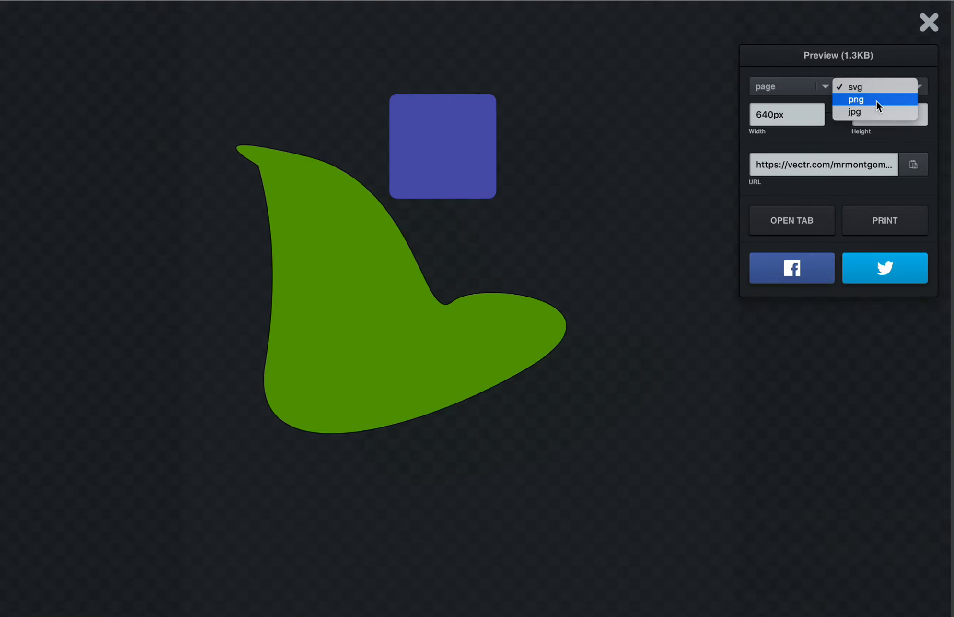
{"action": "left_click", "coordinate": [900, 57]}
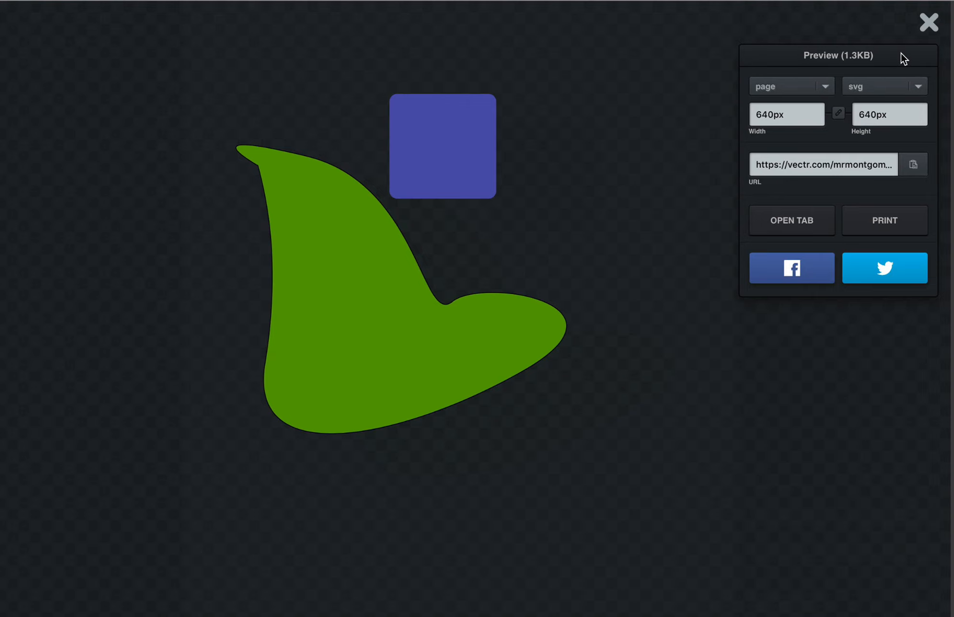
{"action": "left_click", "coordinate": [929, 19]}
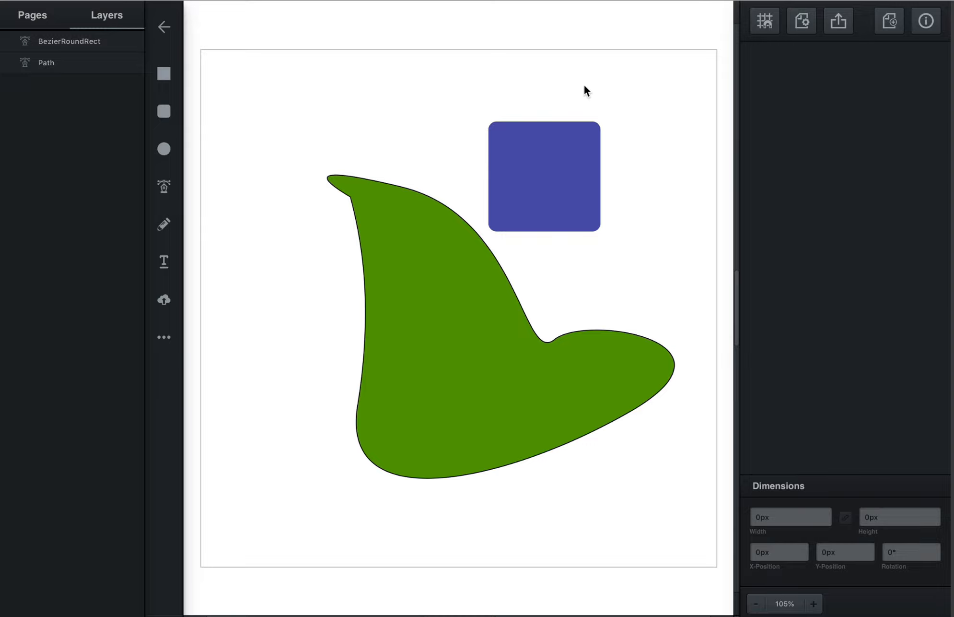
- Return to the saved files and reopen the untitled file containing the "this is my project" text
{"action": "left_click", "coordinate": [163, 28]}
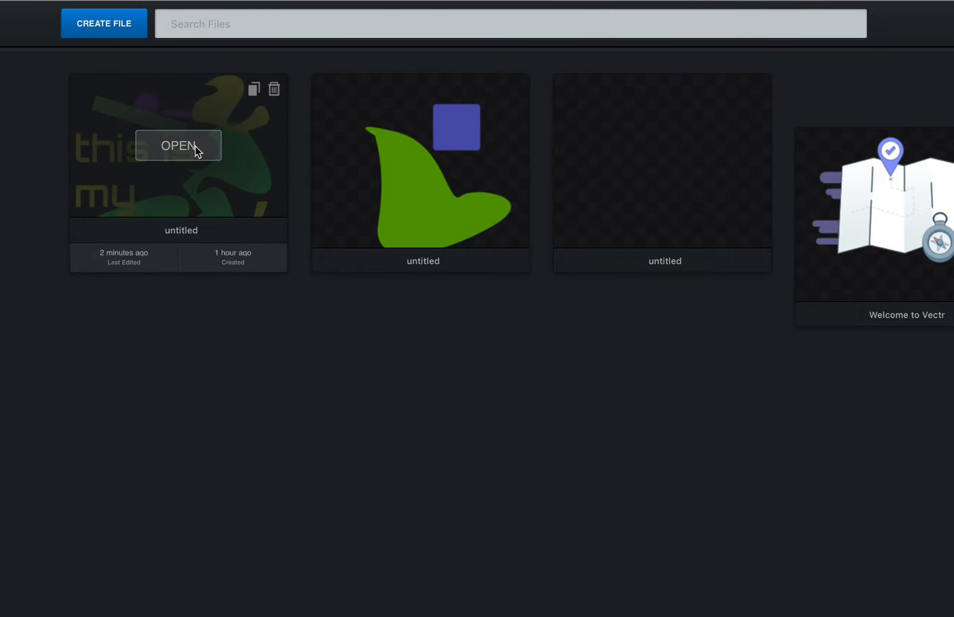
{"action": "left_click", "coordinate": [260, 172]}
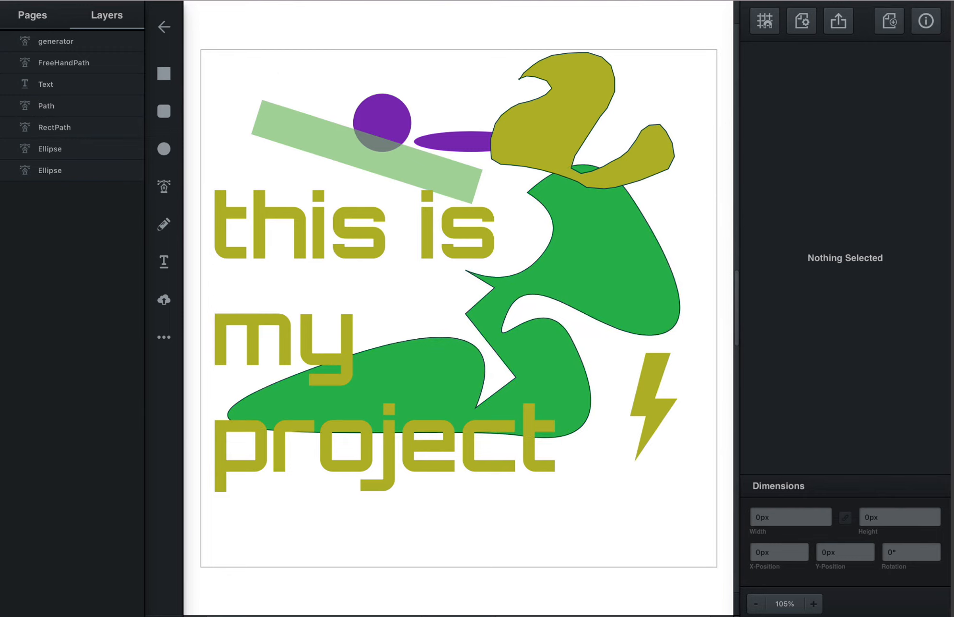
{"action": "left_click", "coordinate": [609, 1]}
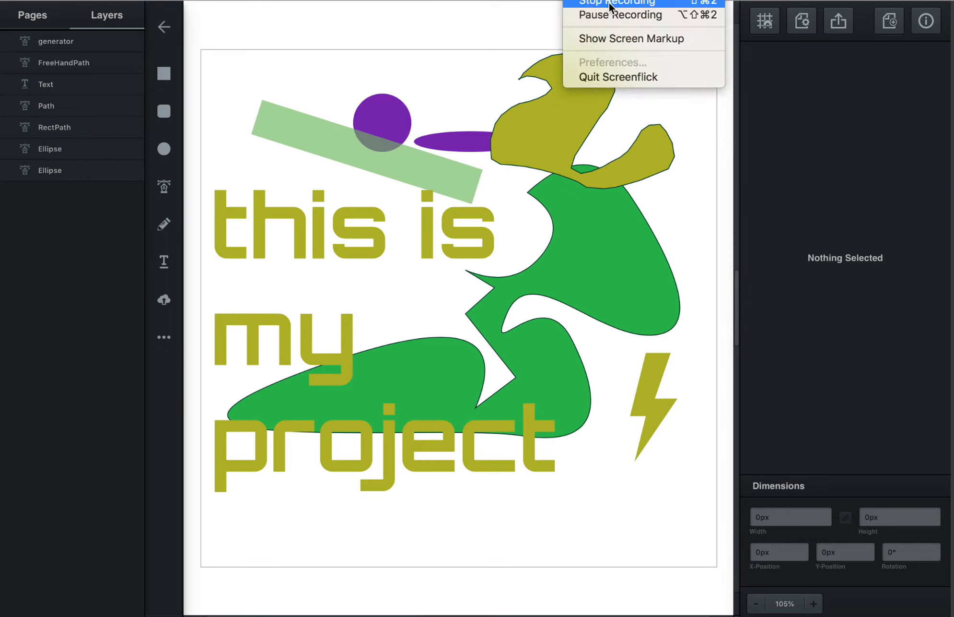